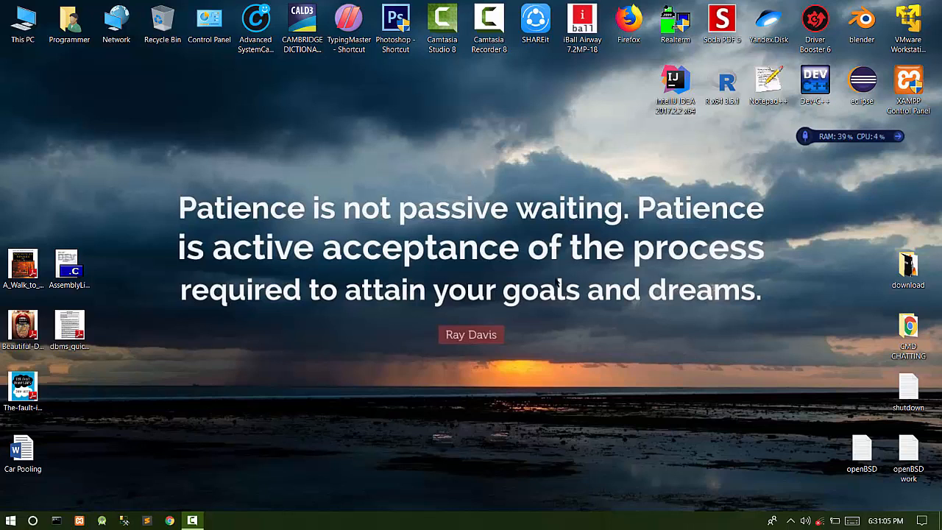
- Refresh the desktop twice and launch VMware Workstation 14 Player
right_click(498, 170)
click(530, 225)
right_click(536, 223)
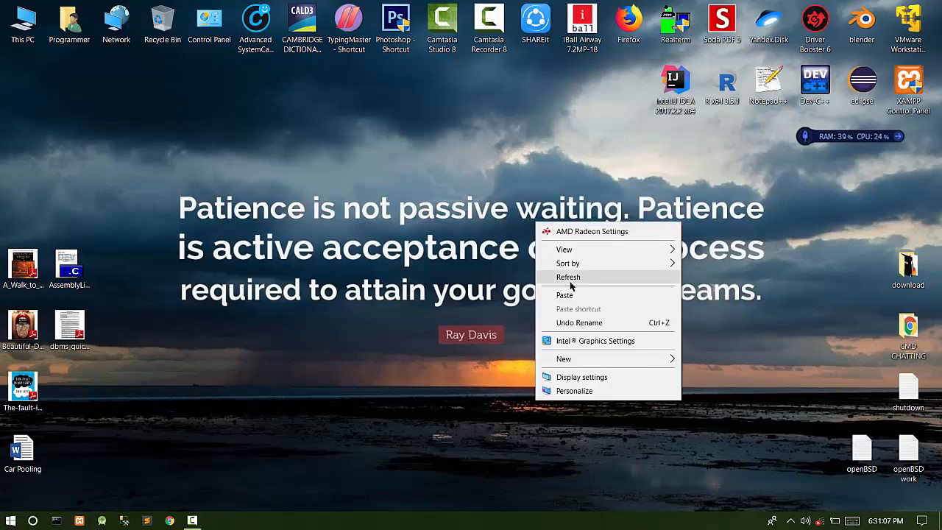
click(570, 283)
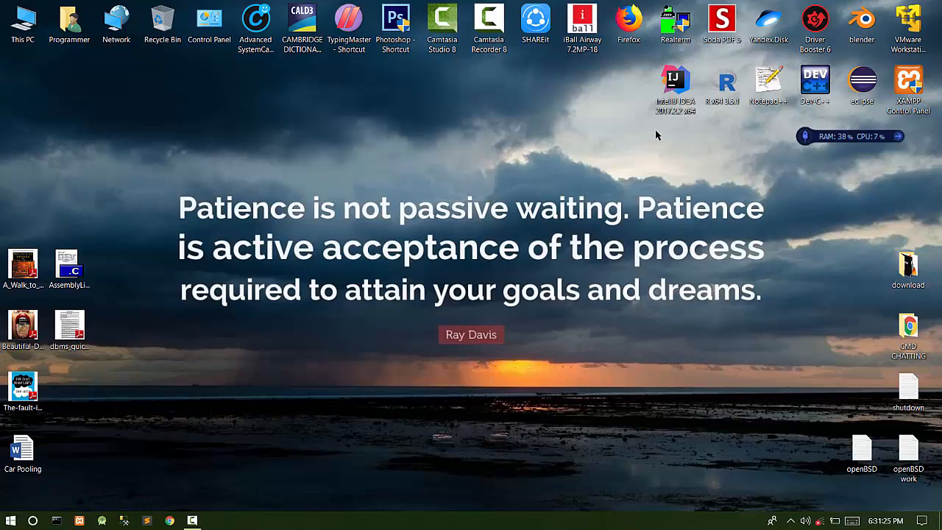
click(899, 44)
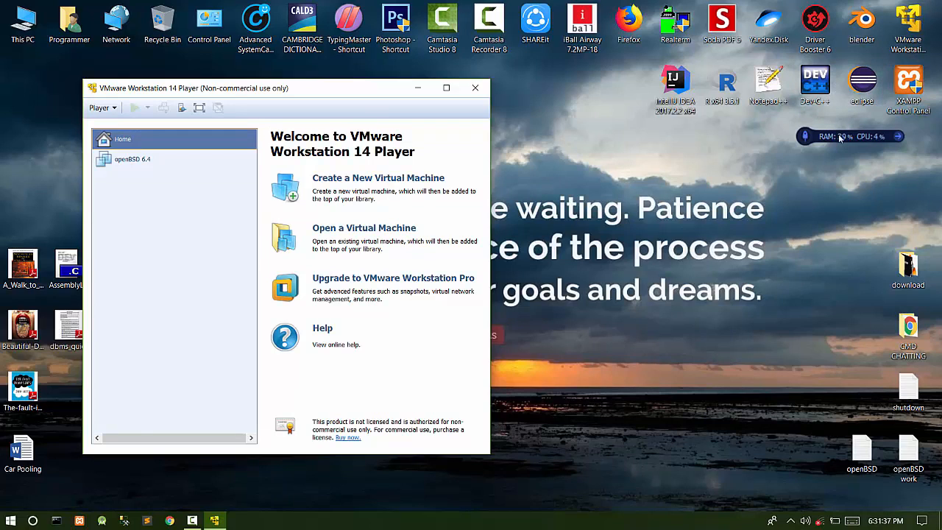
drag(351, 88, 518, 84)
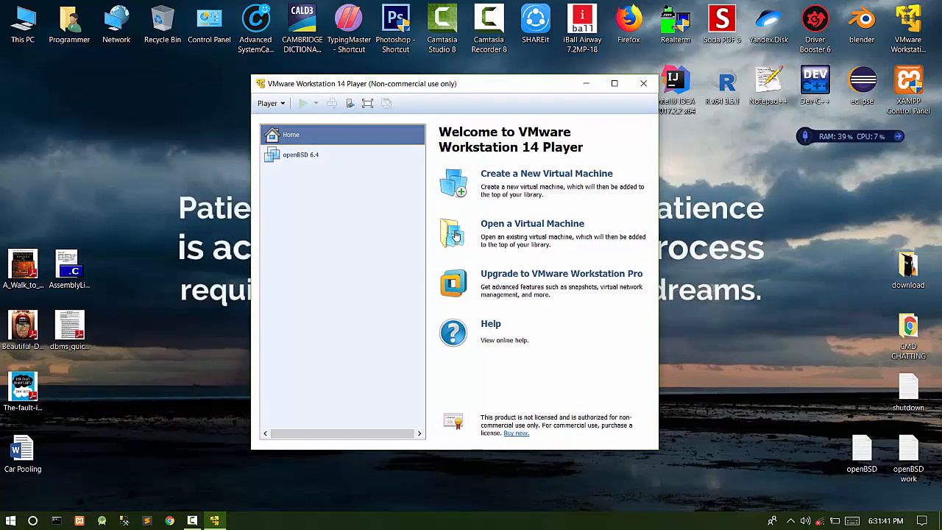
- Create a new VM with the OS installed later and Linux Debian 9.x 64-bit as guest
click(506, 175)
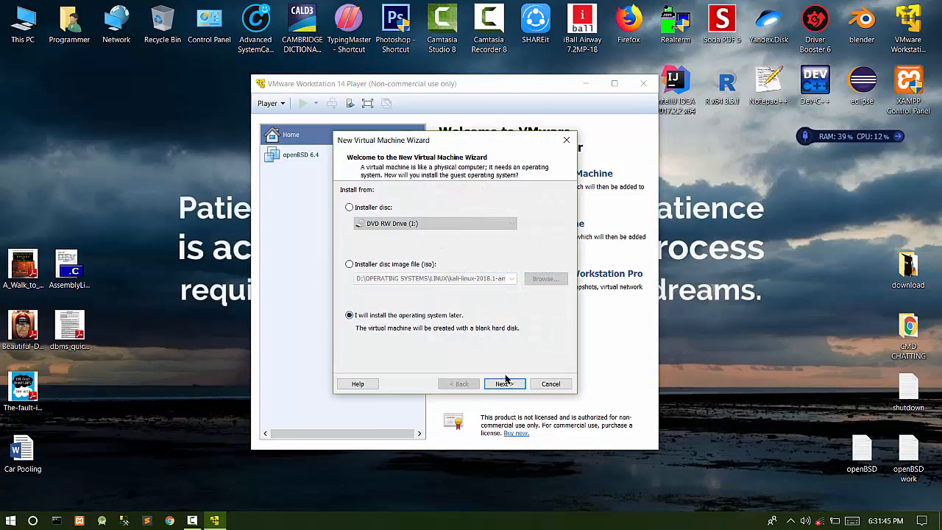
click(513, 383)
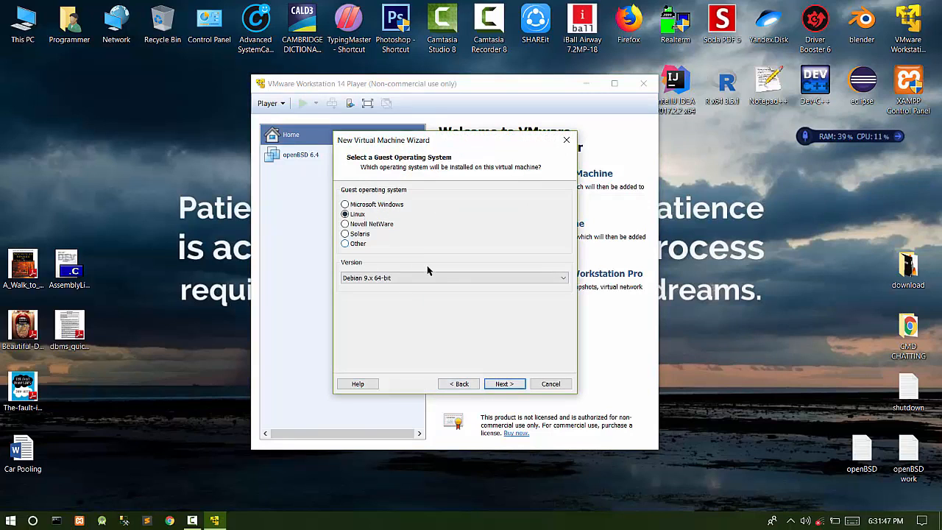
click(360, 218)
click(368, 278)
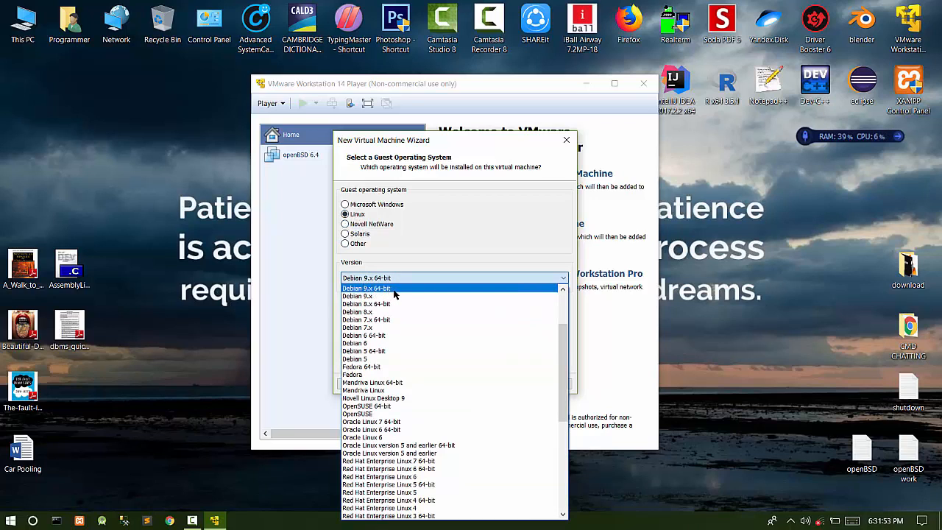
scroll(394, 421, down, 9)
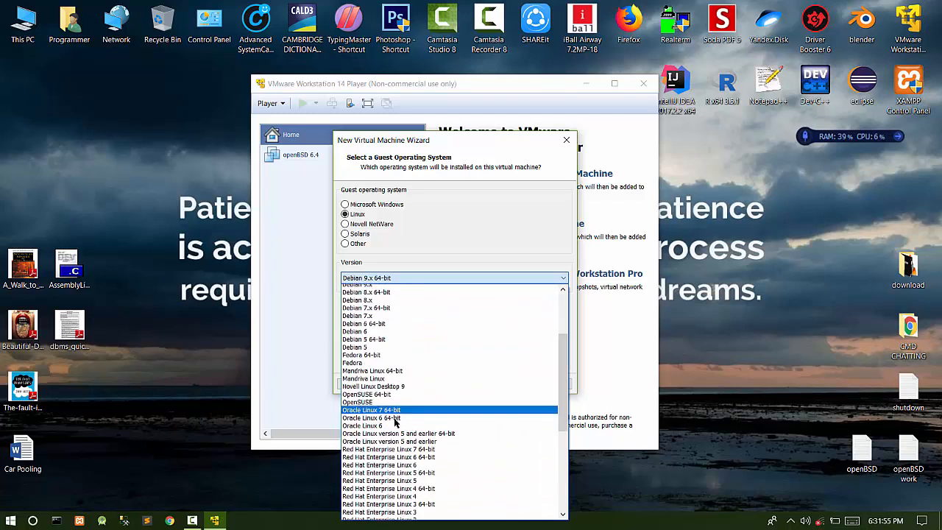
scroll(394, 422, up, 12)
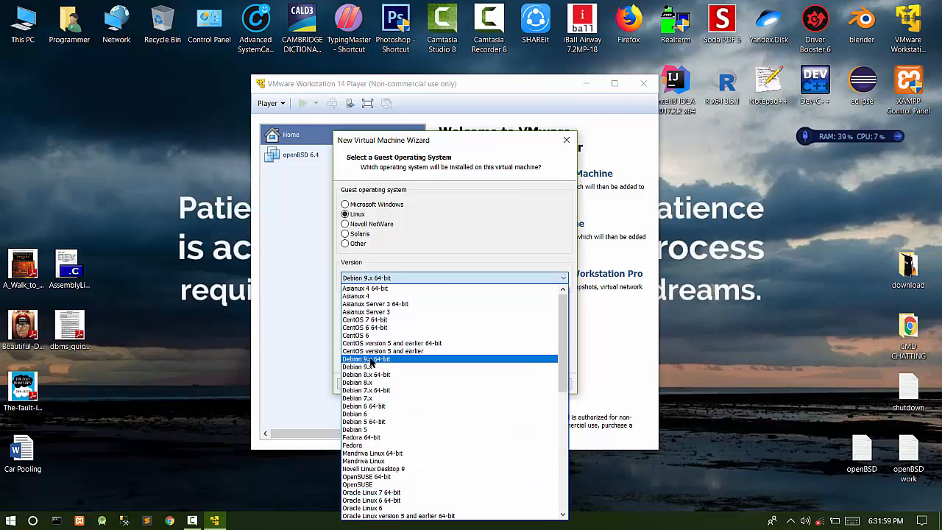
click(372, 359)
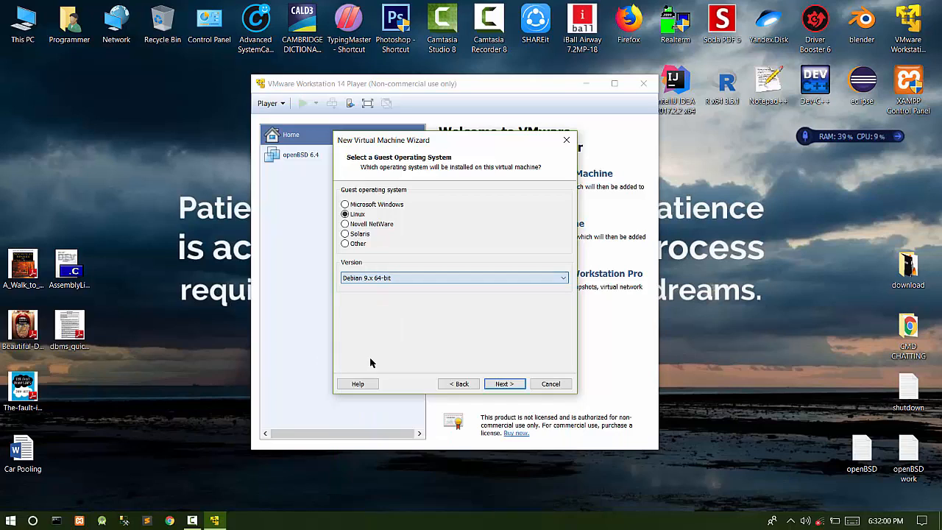
click(505, 383)
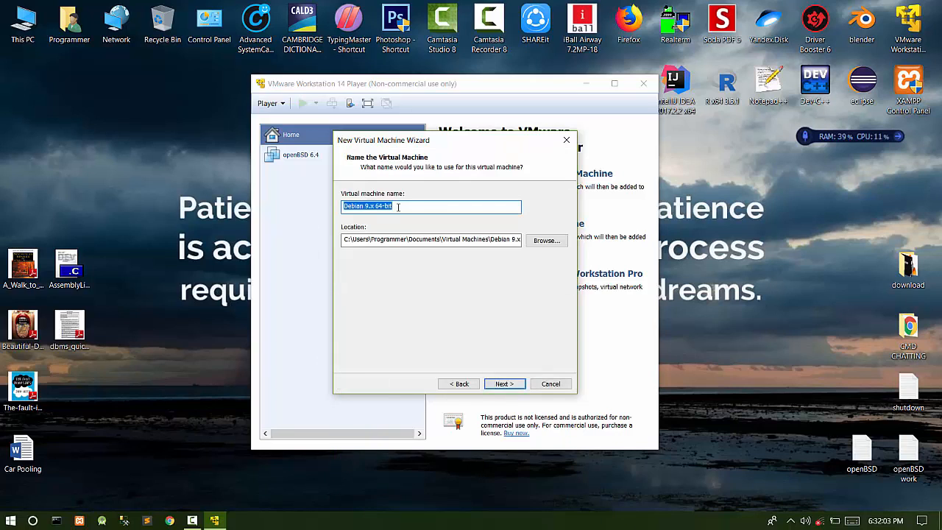
- Name the machine 'Kali Linux' and choose the TEMPORARY (G:) drive as its location
text(Kali Linux)
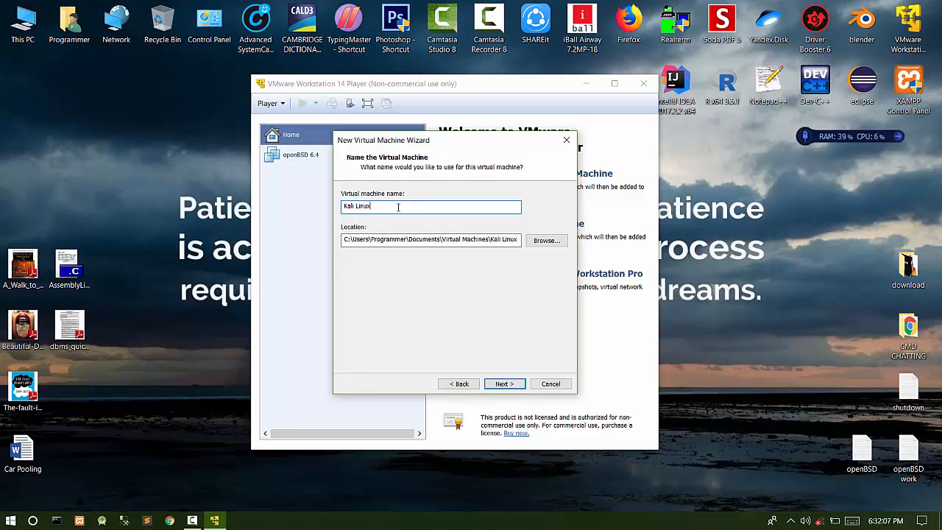
click(546, 240)
scroll(441, 265, down, 5)
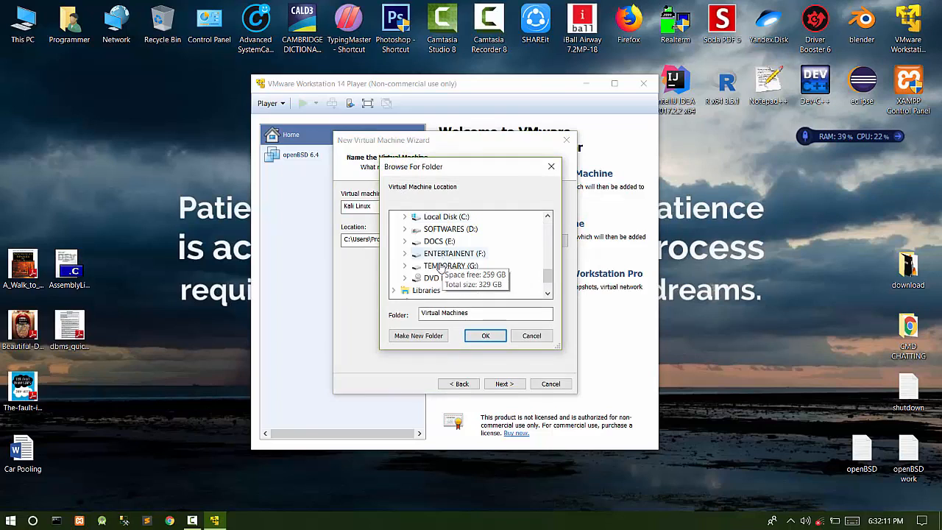
click(451, 266)
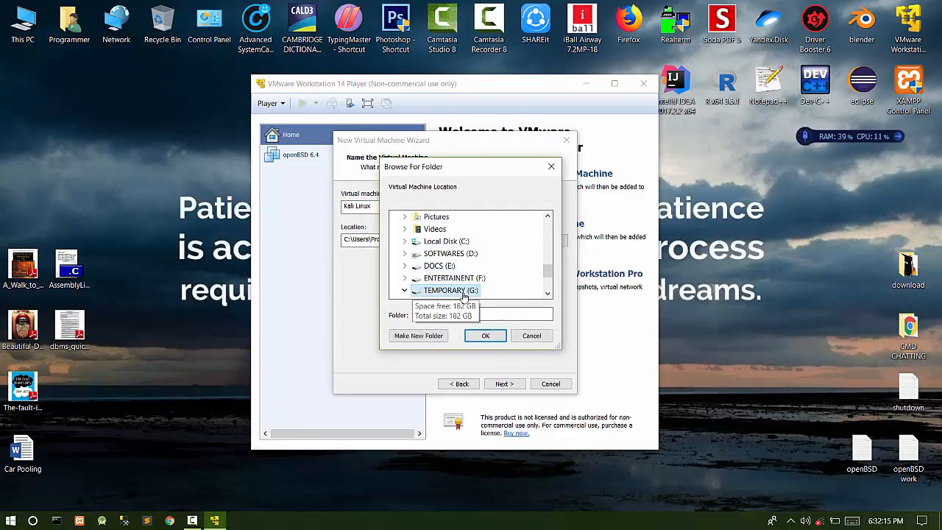
click(485, 335)
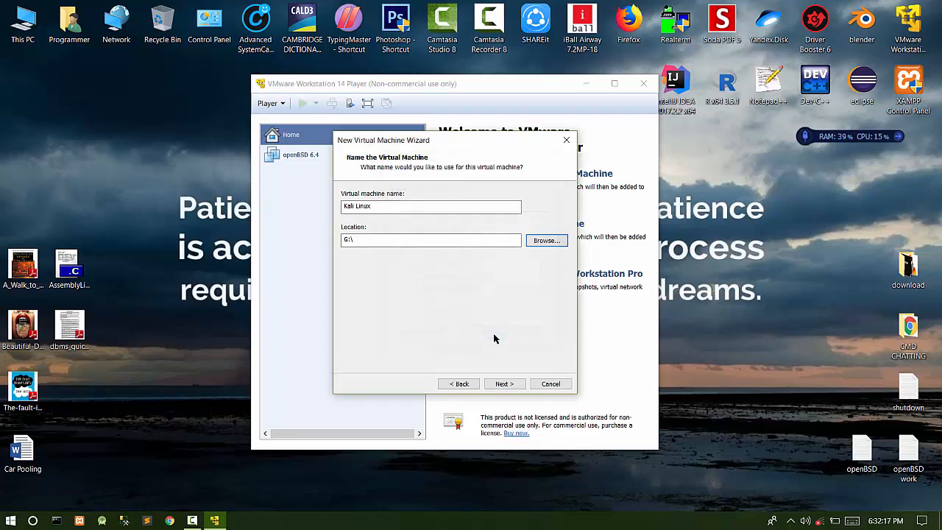
- Change the location to the G:\Kali Linux folder and continue to disk capacity
click(546, 240)
scroll(410, 245, down, 1)
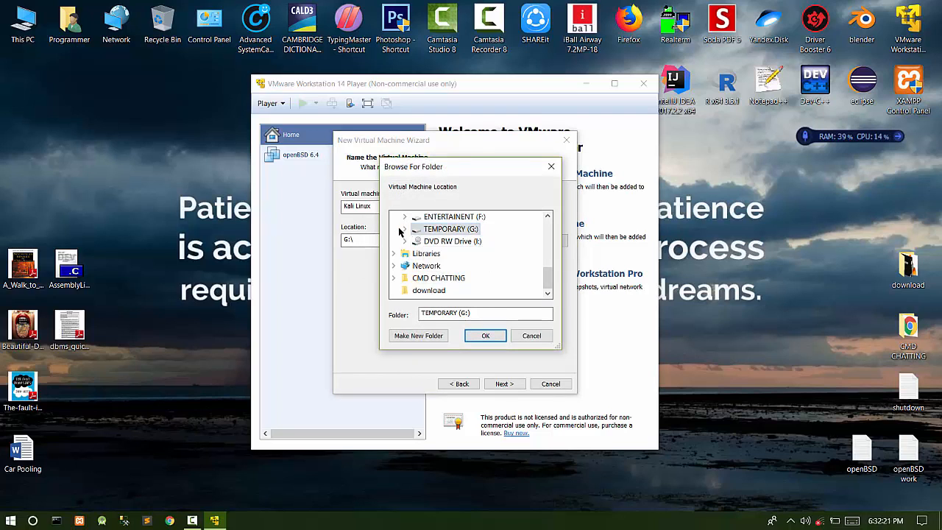
click(405, 228)
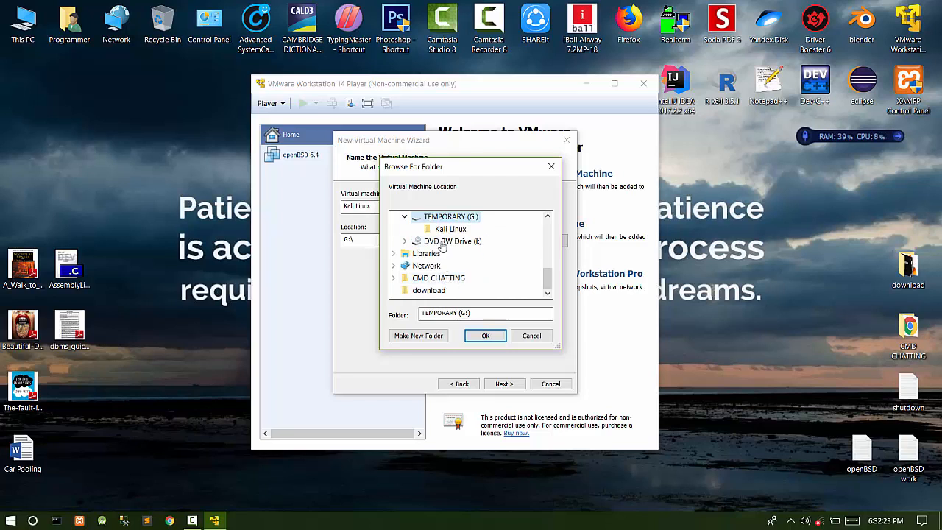
click(450, 229)
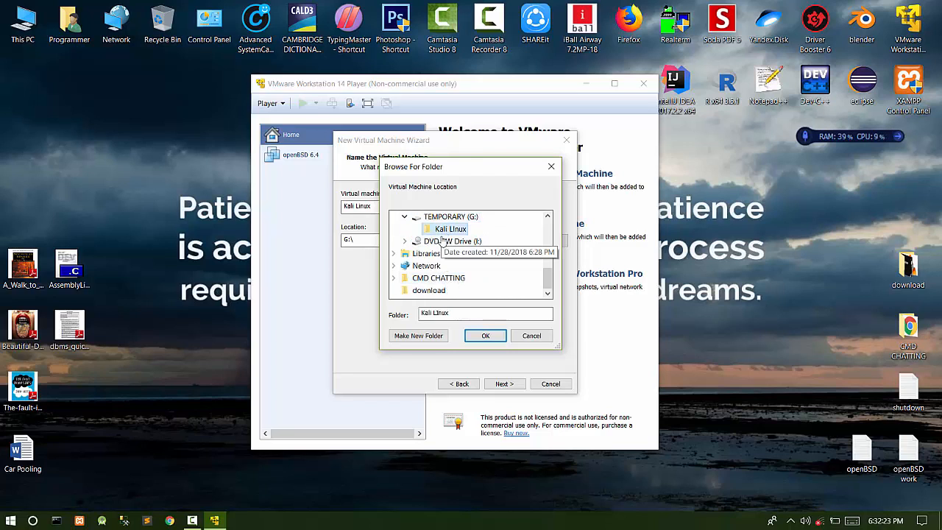
click(484, 337)
click(503, 383)
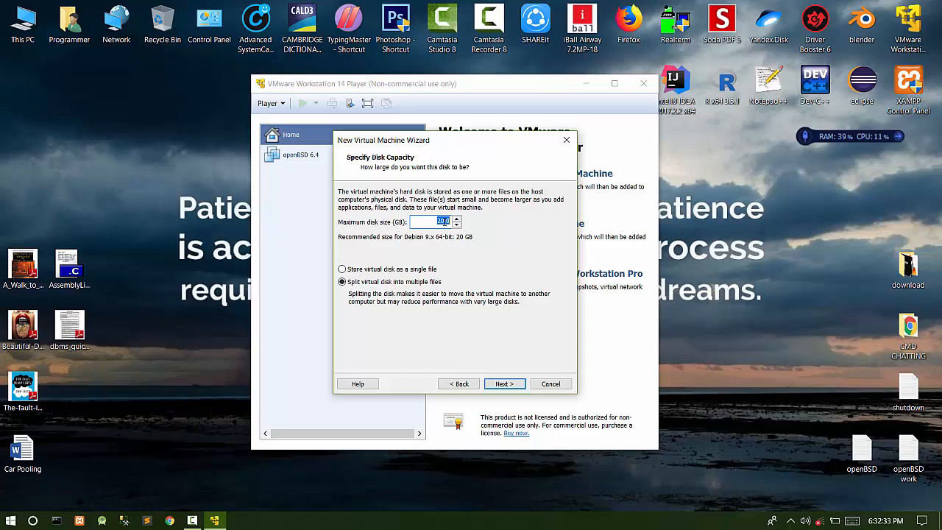
- Set the maximum disk size to 150 GB, split into multiple files, then customize hardware
key(BackSpace)
click(504, 383)
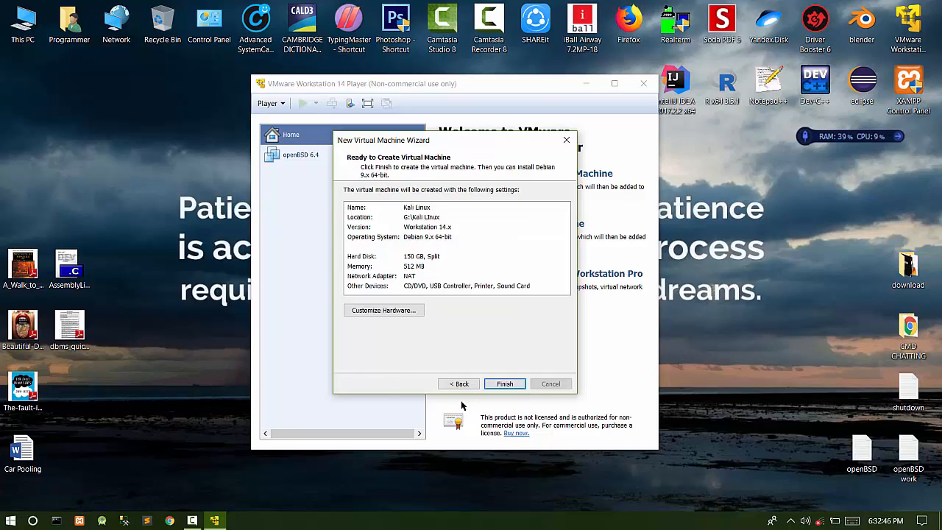
click(388, 310)
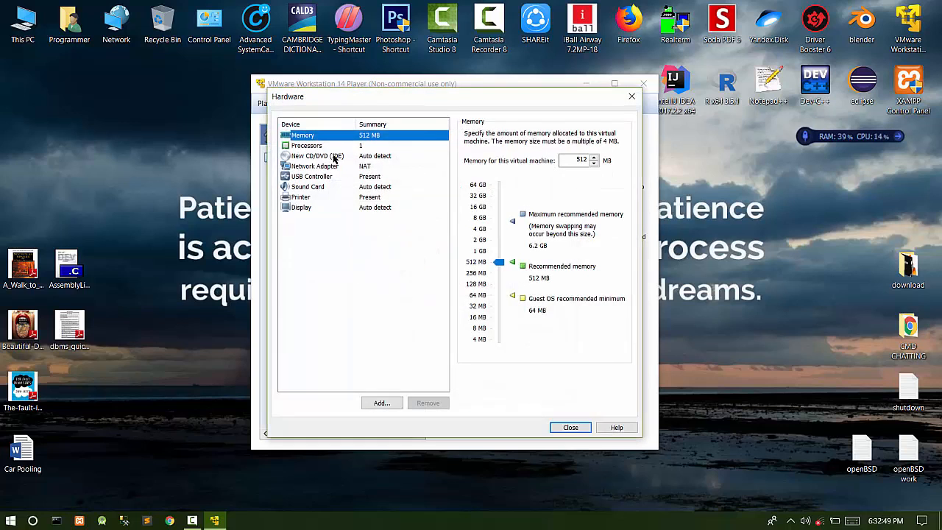
- Give the Kali Linux machine 2 GB of memory and 3 processor cores
drag(584, 94, 796, 109)
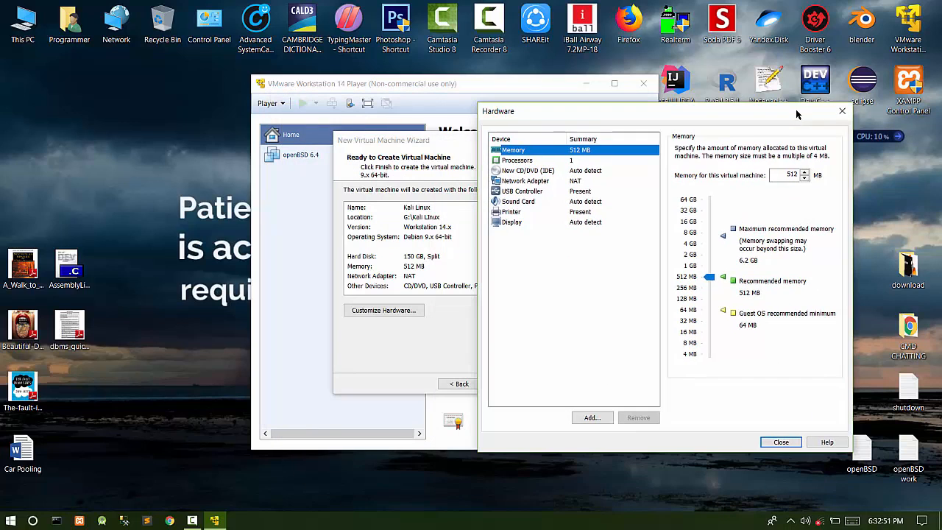
drag(660, 119, 441, 86)
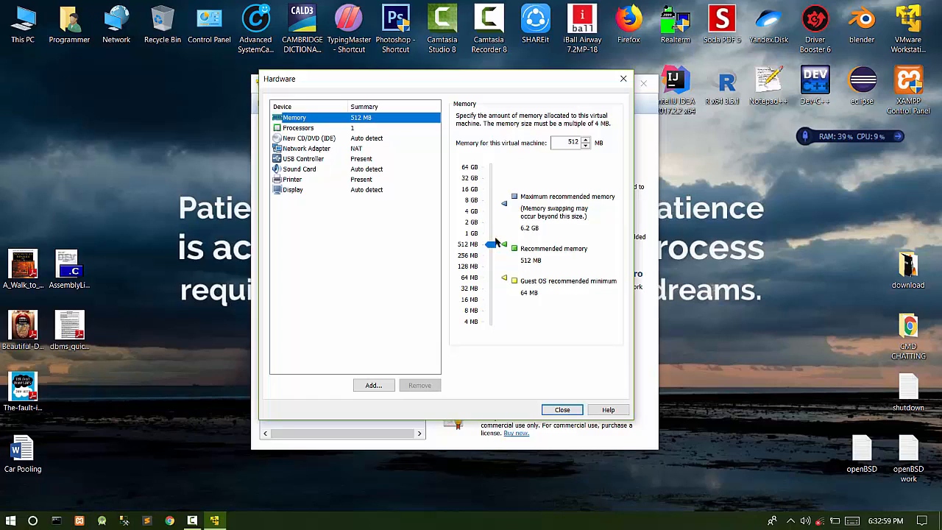
click(471, 221)
click(298, 128)
click(584, 118)
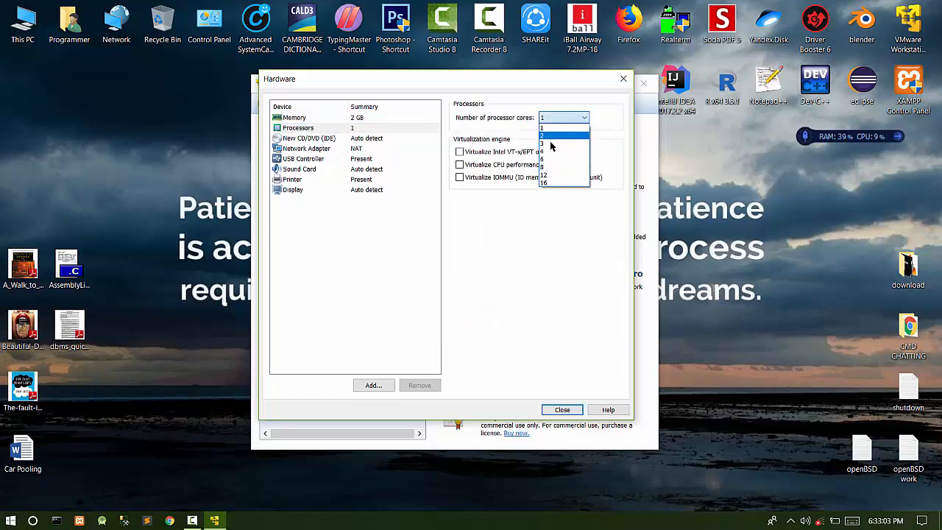
click(544, 151)
click(566, 120)
click(542, 144)
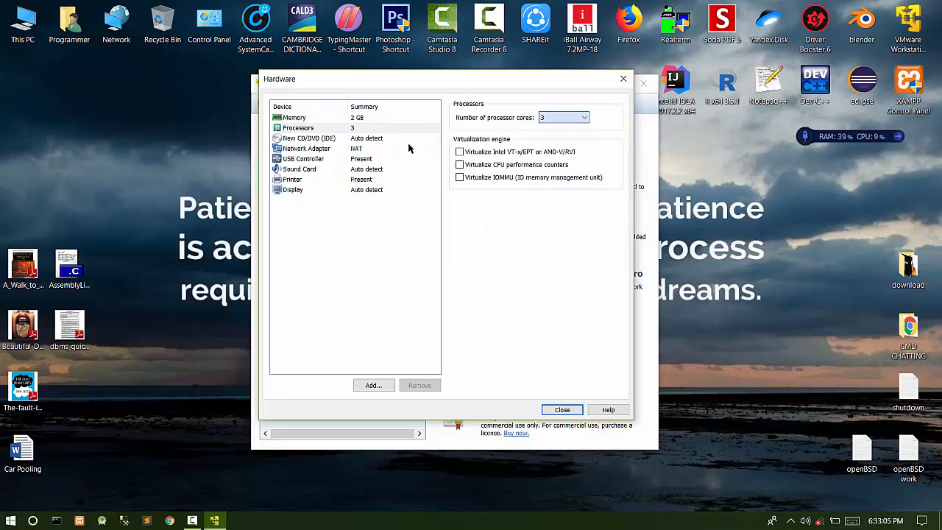
click(325, 140)
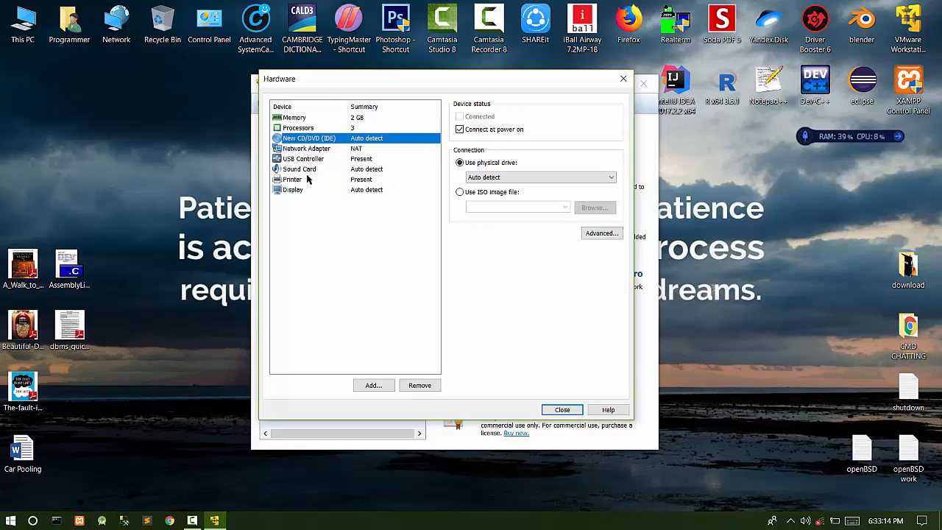
- Use the kali-linux ISO from D:\OPERATING SYSTEMS\LINUX as the CD/DVD drive's image
click(459, 192)
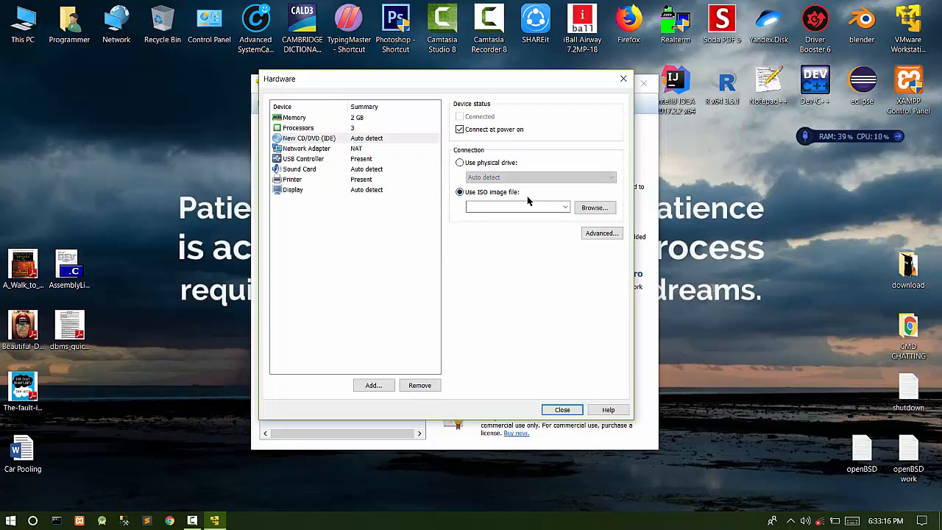
click(593, 207)
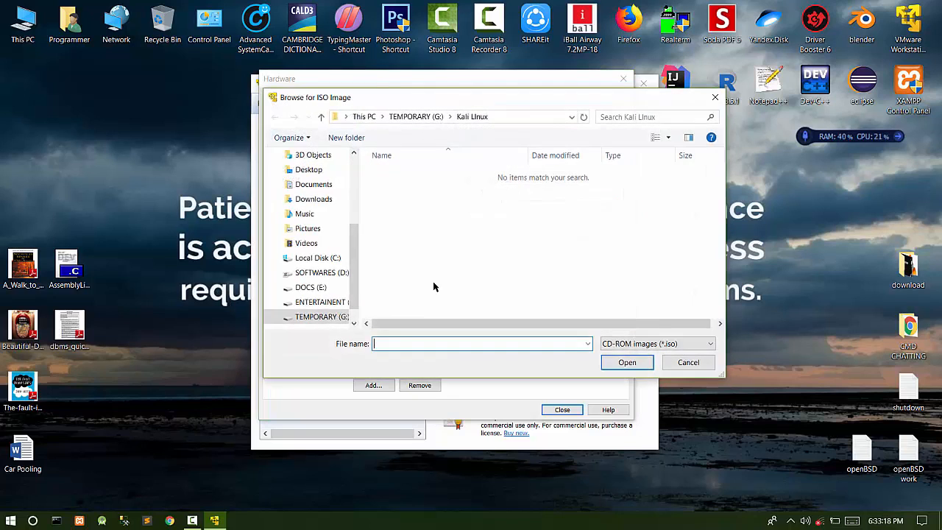
click(301, 273)
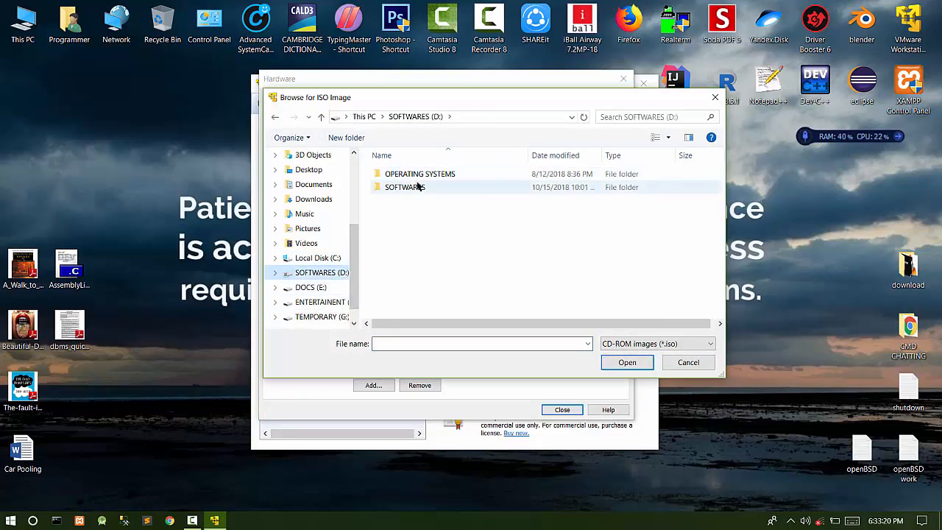
double_click(432, 174)
double_click(400, 174)
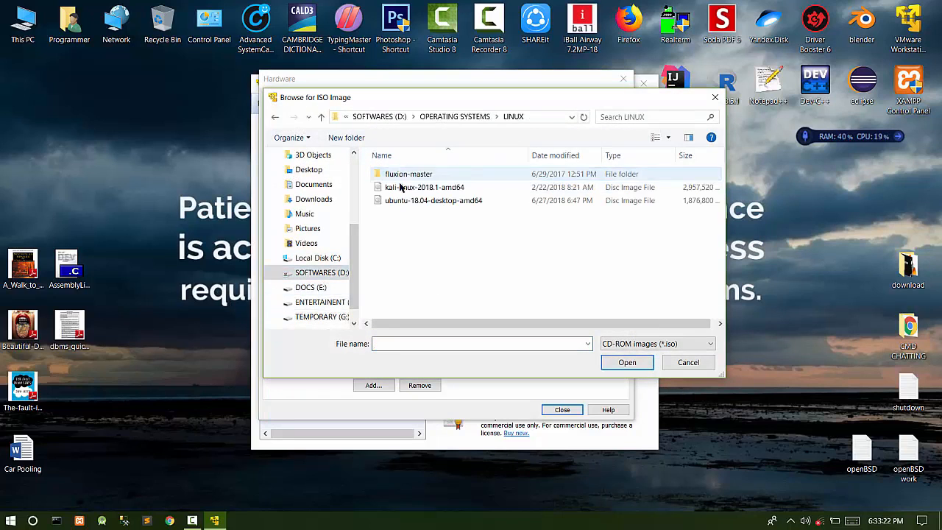
double_click(439, 188)
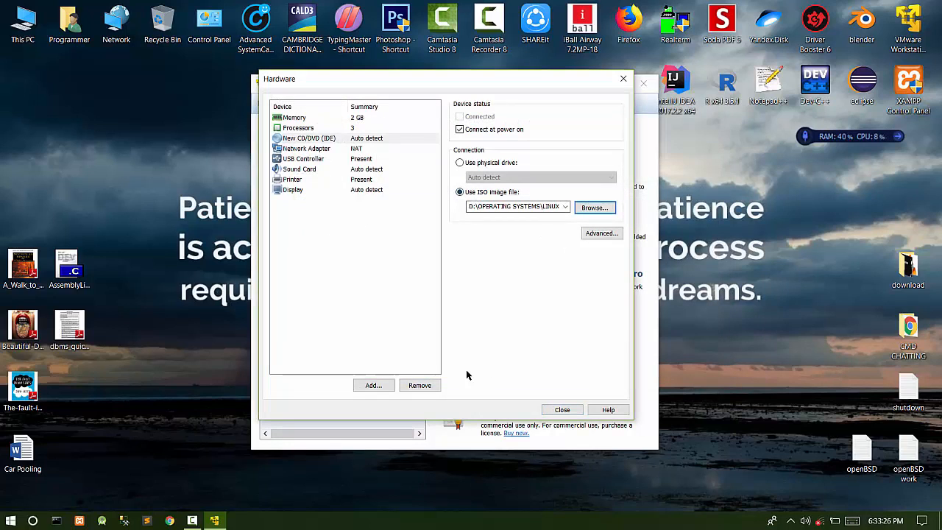
click(309, 149)
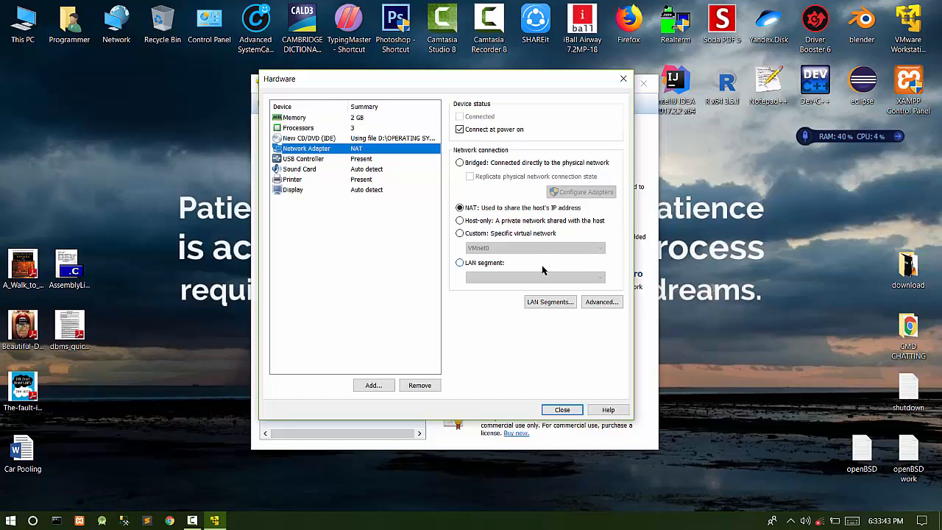
- Enable Accelerate 3D graphics with 1 GB graphics memory and close the hardware settings
click(317, 190)
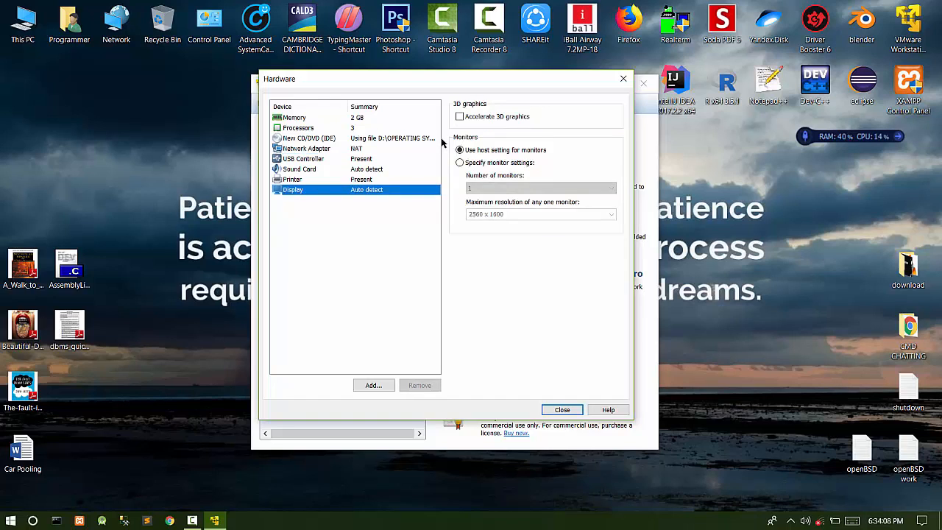
click(460, 117)
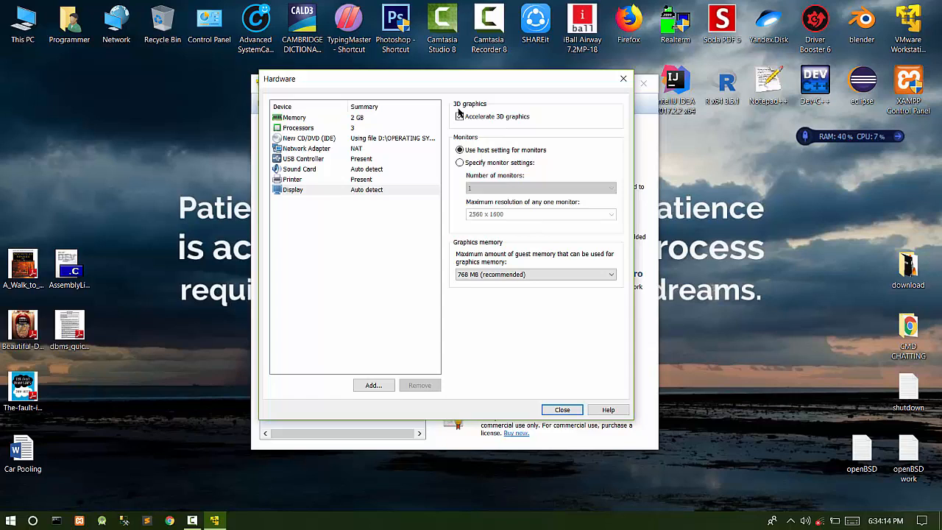
click(530, 274)
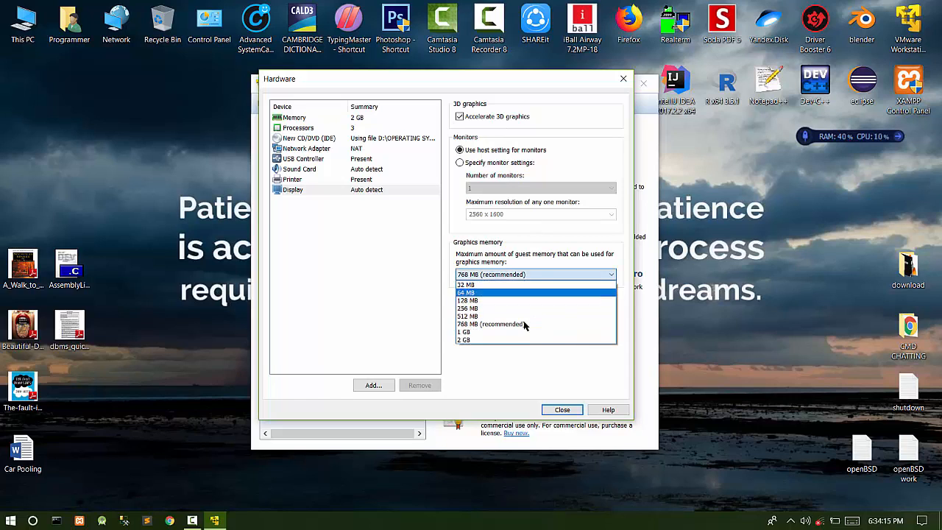
click(468, 333)
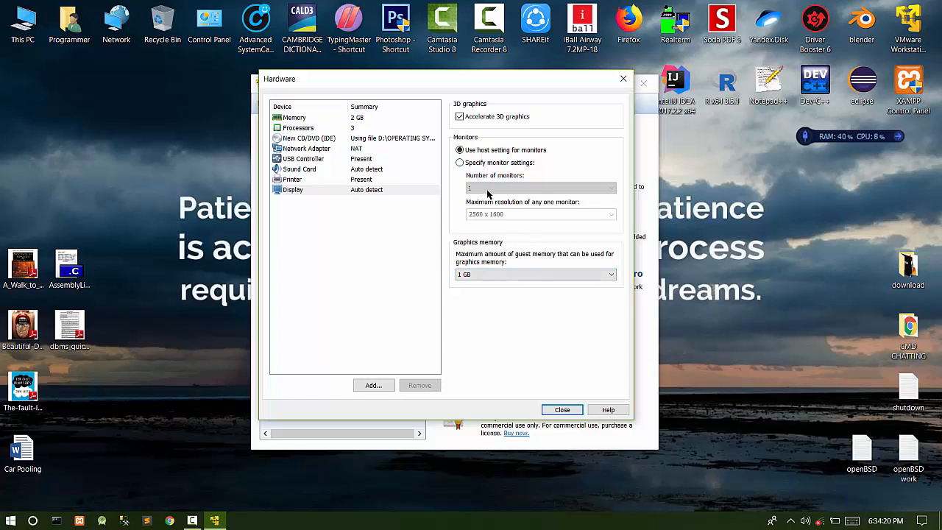
click(570, 411)
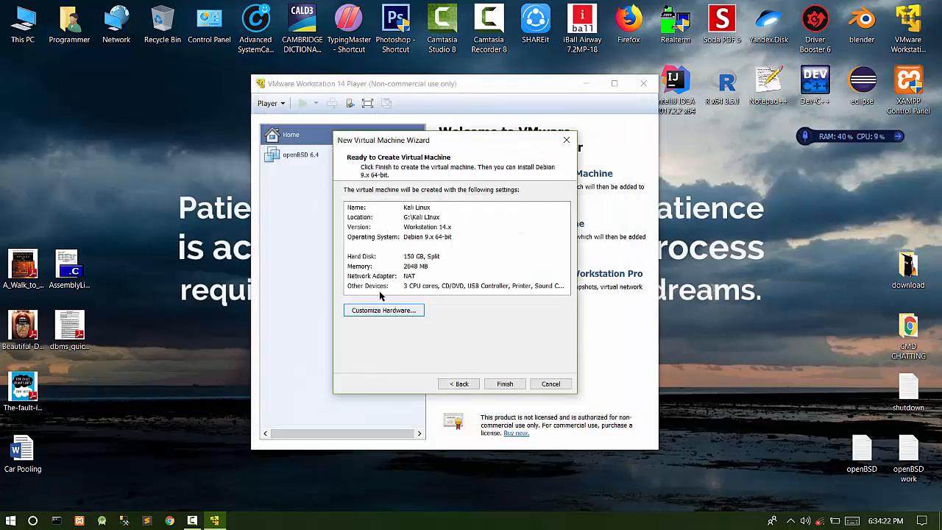
- Finish the wizard to create the Kali Linux virtual machine
click(506, 382)
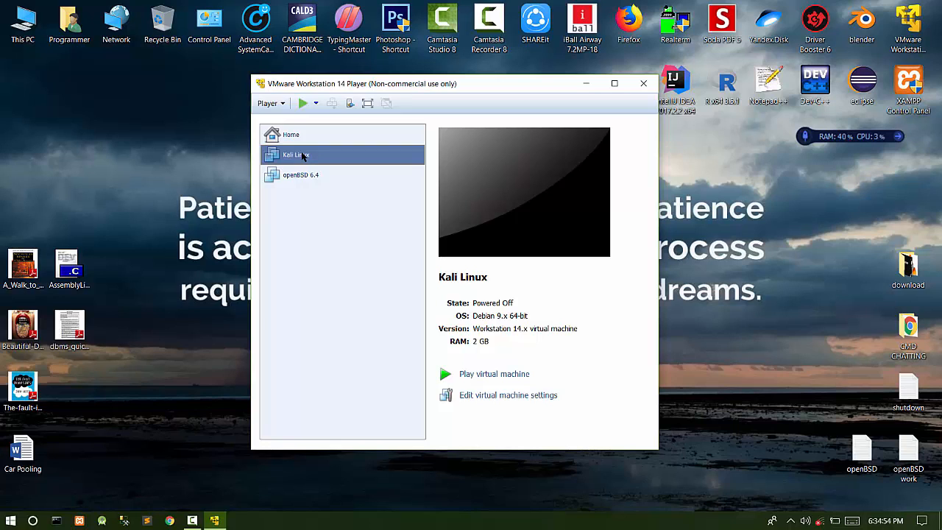
- Power on Kali Linux, dismiss the printing and removable-device notices, and move to Install
double_click(302, 155)
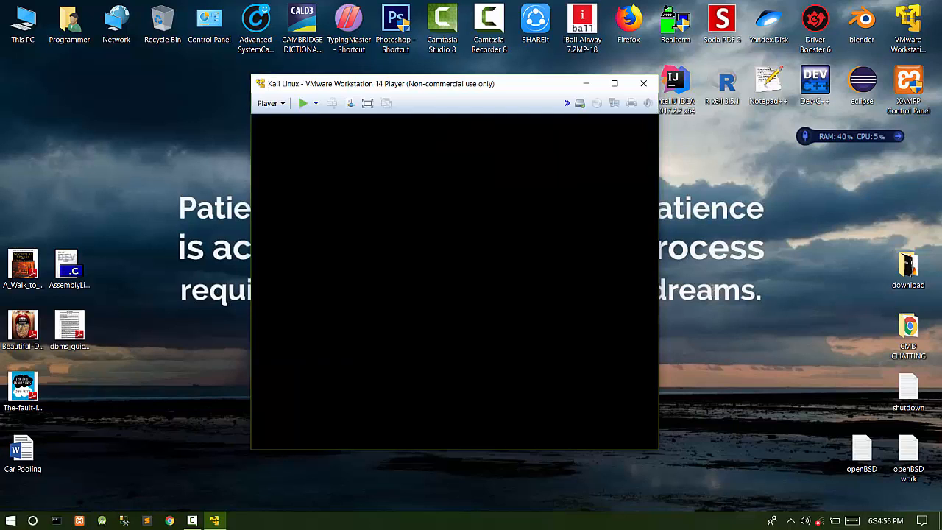
drag(455, 89, 445, 48)
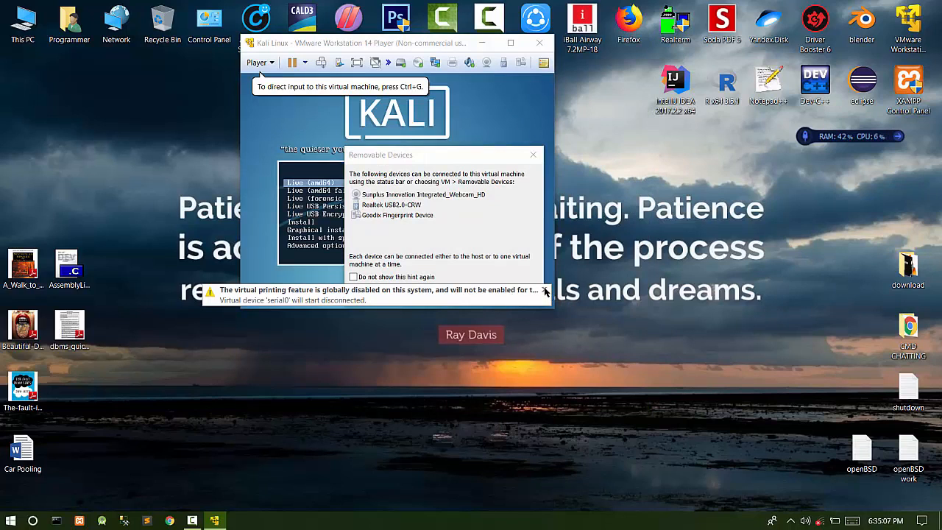
click(544, 290)
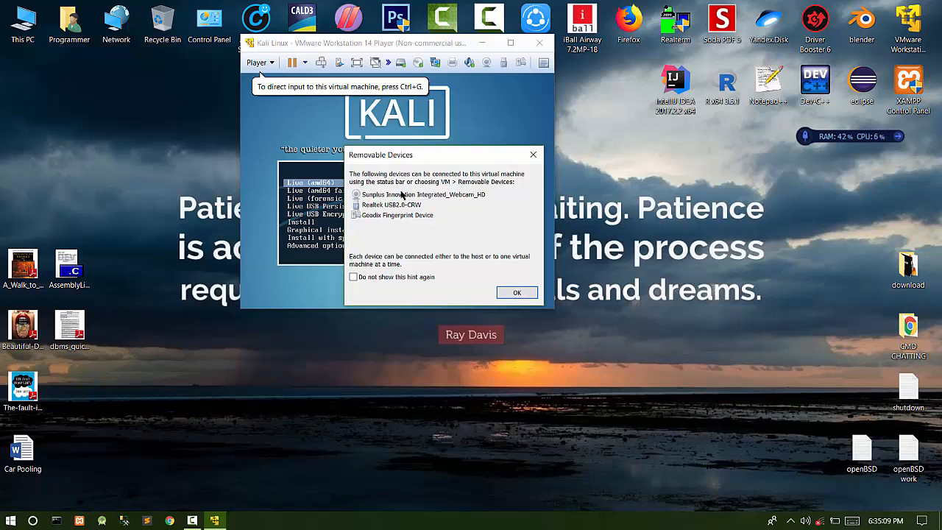
click(519, 293)
click(392, 205)
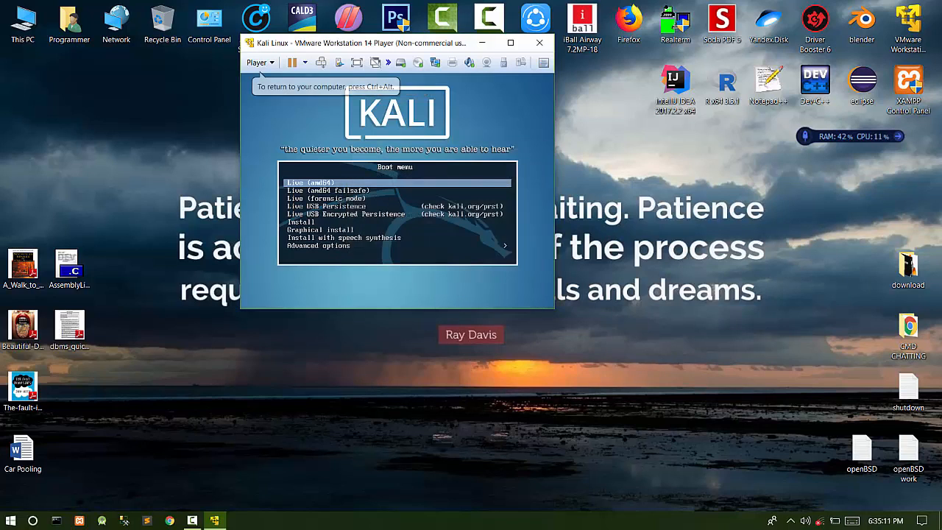
key(Down)
key(Down)
key(Down)
key(Down)
key(Down)
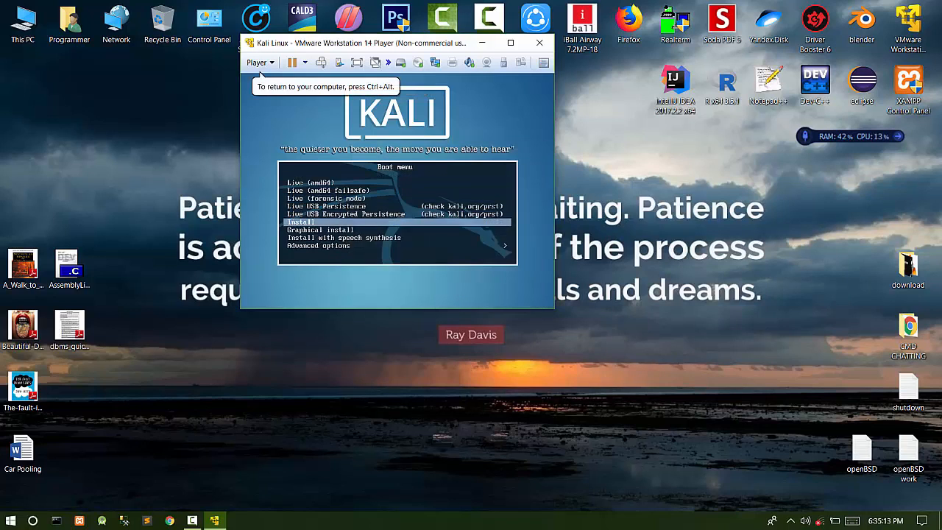
- Choose Graphical install in the Kali boot menu and start it
key(Down)
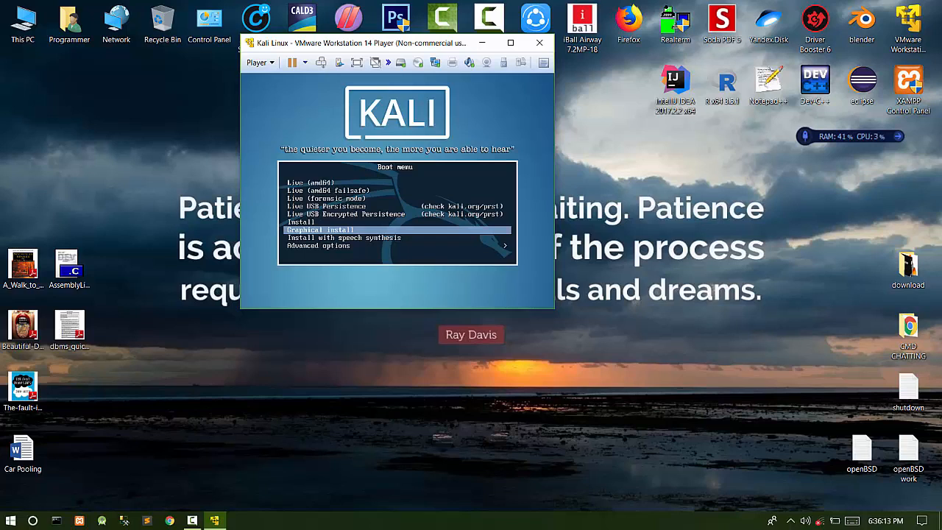
key(Return)
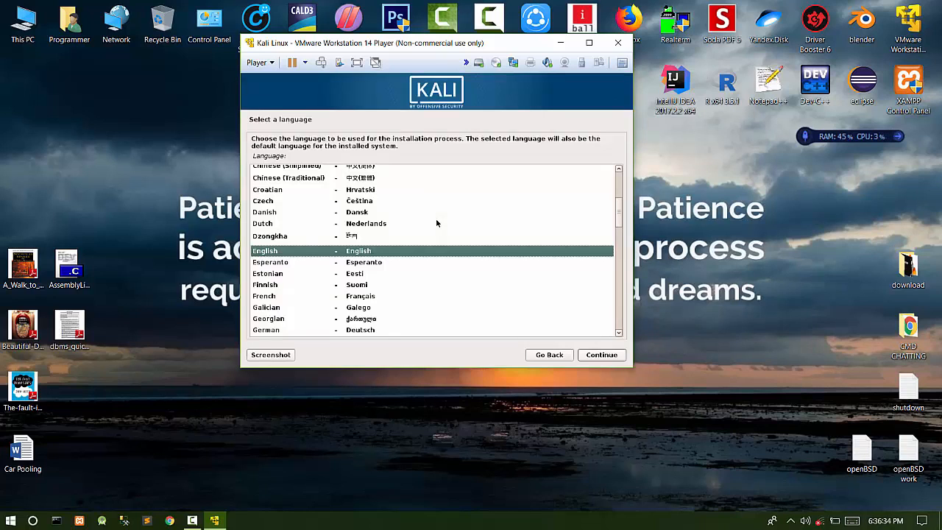
- Accept English as the installer language and confirm United States as the location
key(Return)
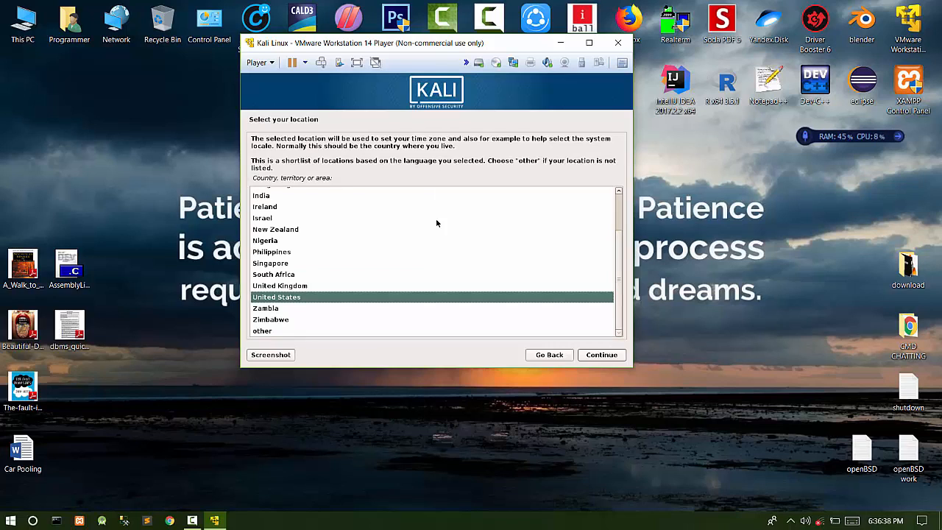
key(Up)
key(Up)
key(Up)
key(Up)
key(Up)
key(Up)
key(Up)
key(Up)
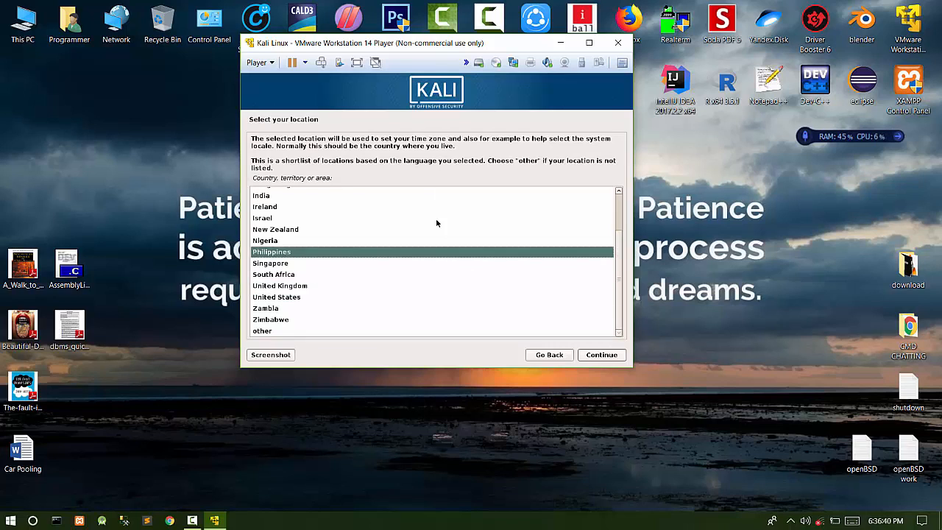
key(Up)
key(Down)
key(Down)
key(Down)
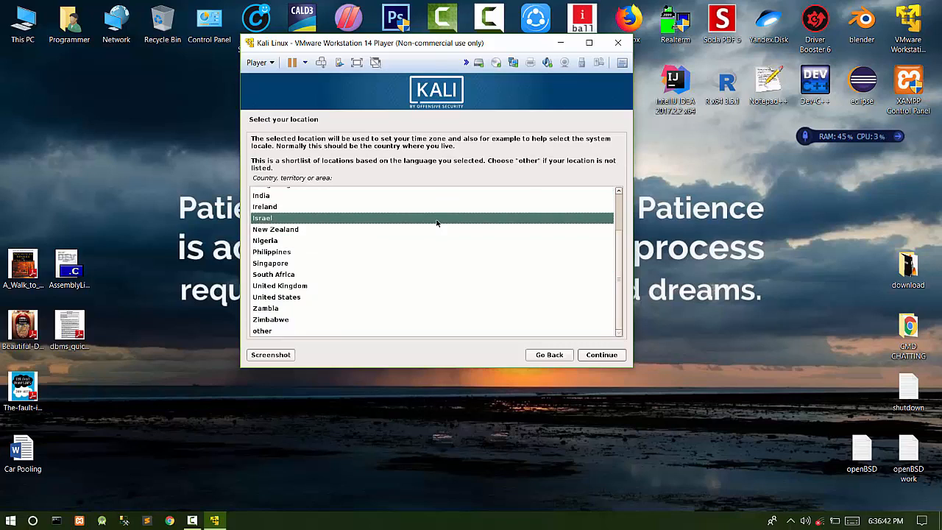
key(Up)
key(Up)
key(Down)
key(Down)
key(Down)
key(Down)
key(Down)
key(Down)
key(Down)
key(Down)
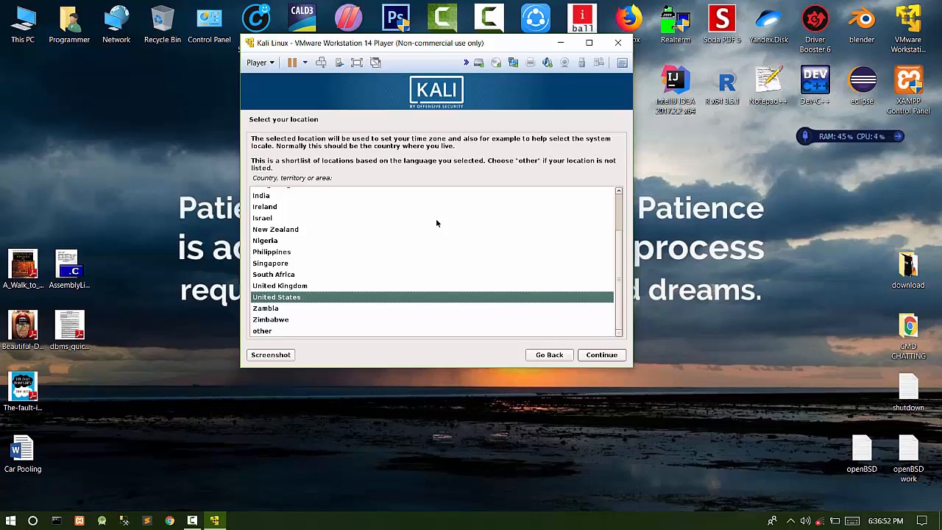
key(Return)
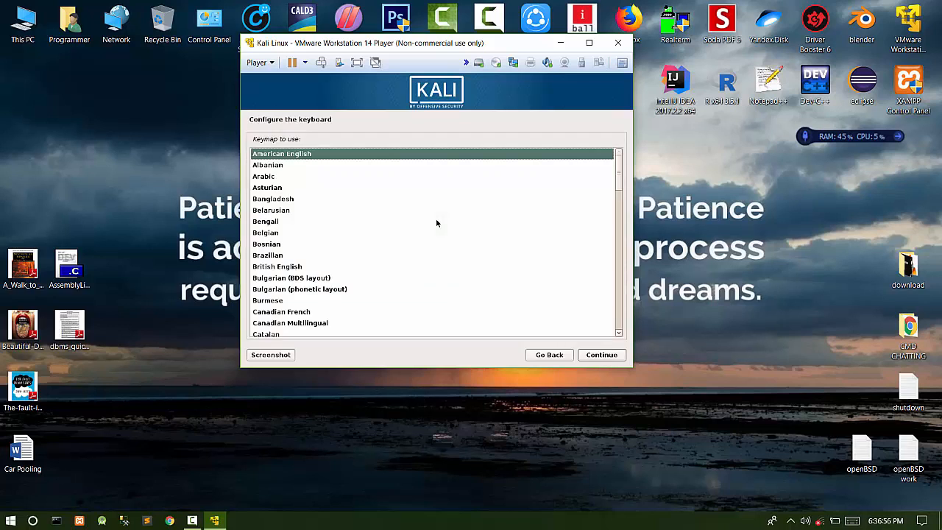
- Confirm American English as the keyboard keymap
key(Return)
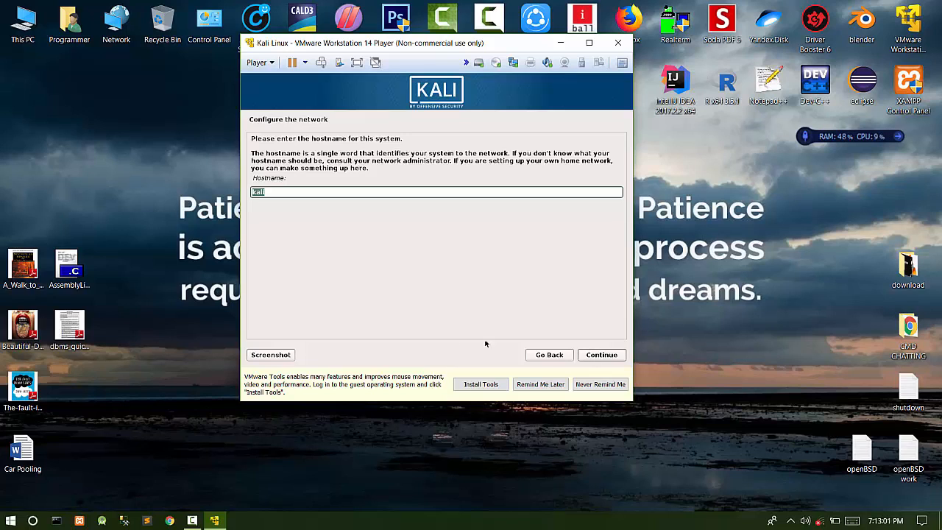
- Keep the hostname kali and leave the domain name blank
key(Return)
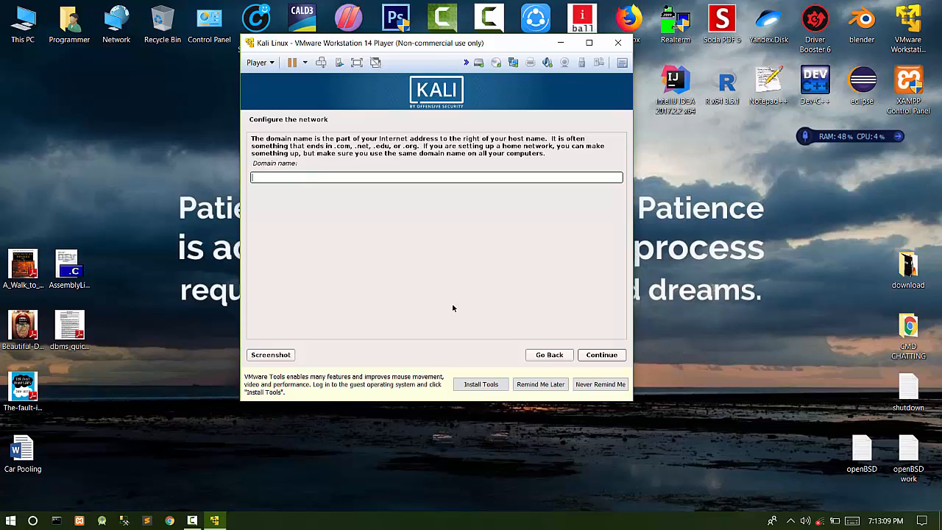
key(Return)
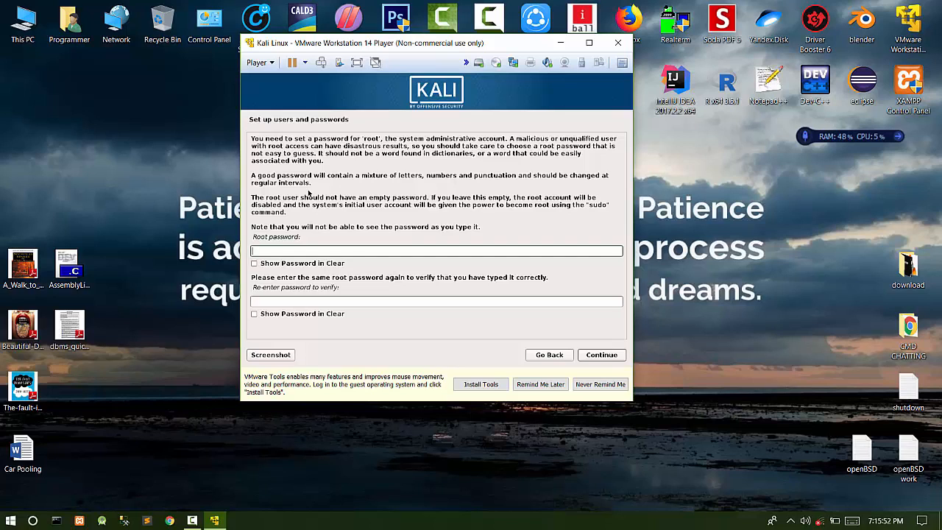
- Enter the root password, retype it to confirm, and submit
text(toor)
key(Tab)
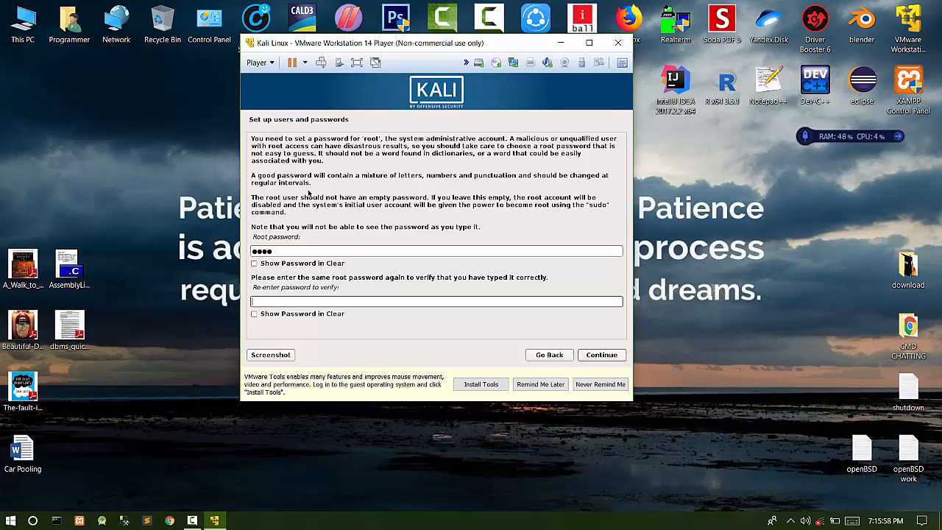
text(toor)
key(Tab)
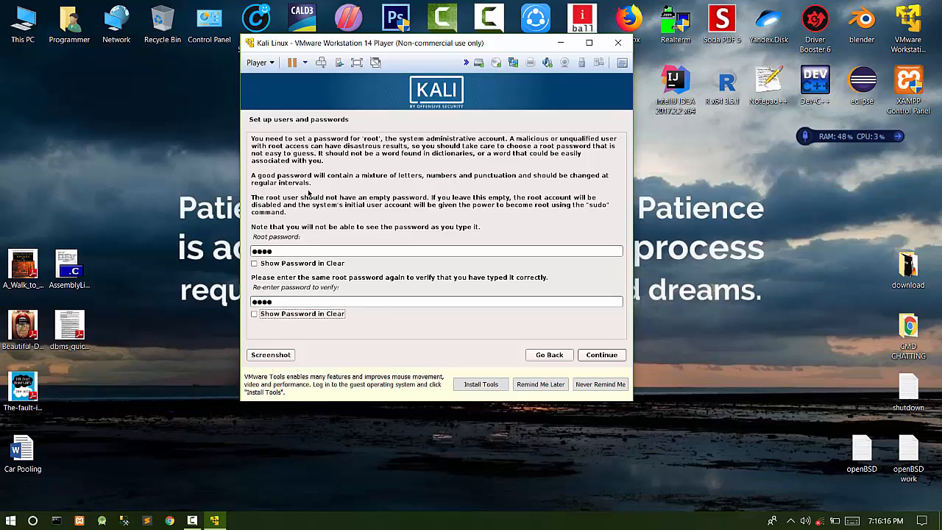
key(Tab)
key(Return)
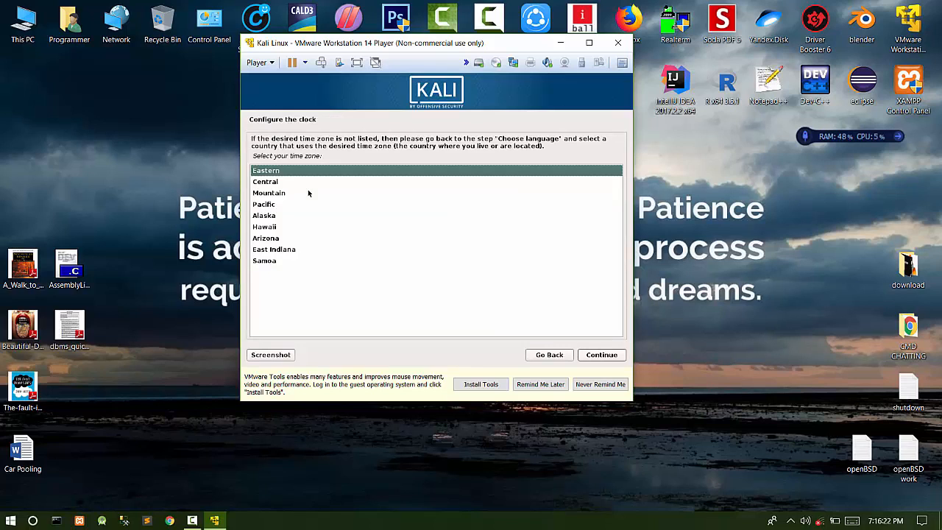
- Accept Eastern as the clock's time zone
key(Return)
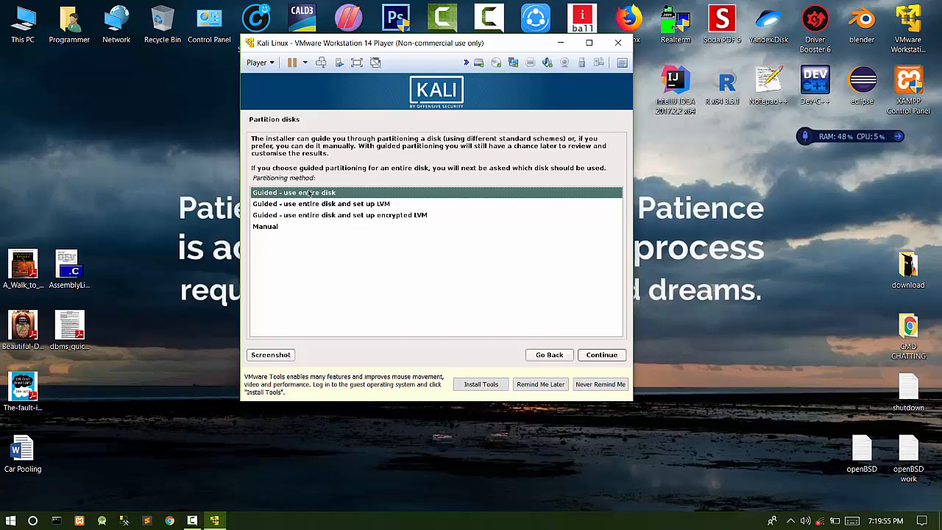
- Choose manual partitioning and create an empty partition table on the sda disk
key(Down)
key(Down)
key(Down)
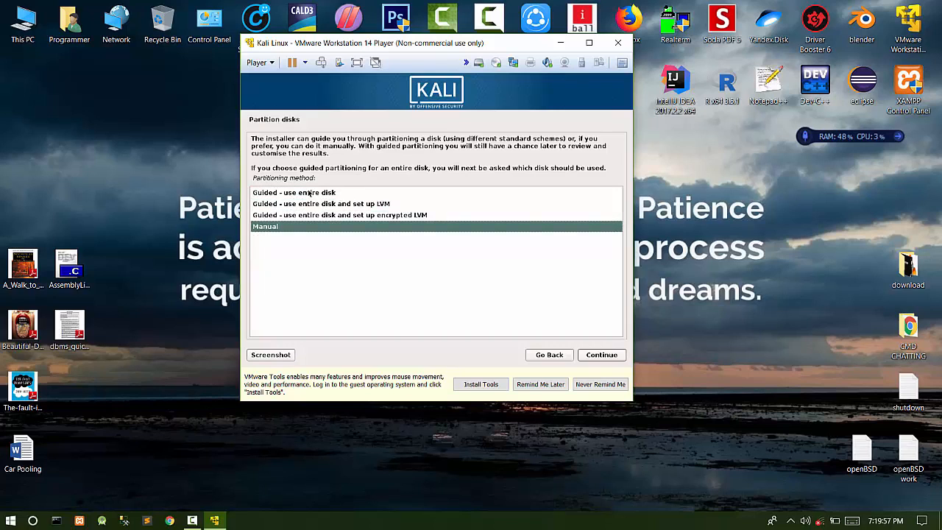
key(Return)
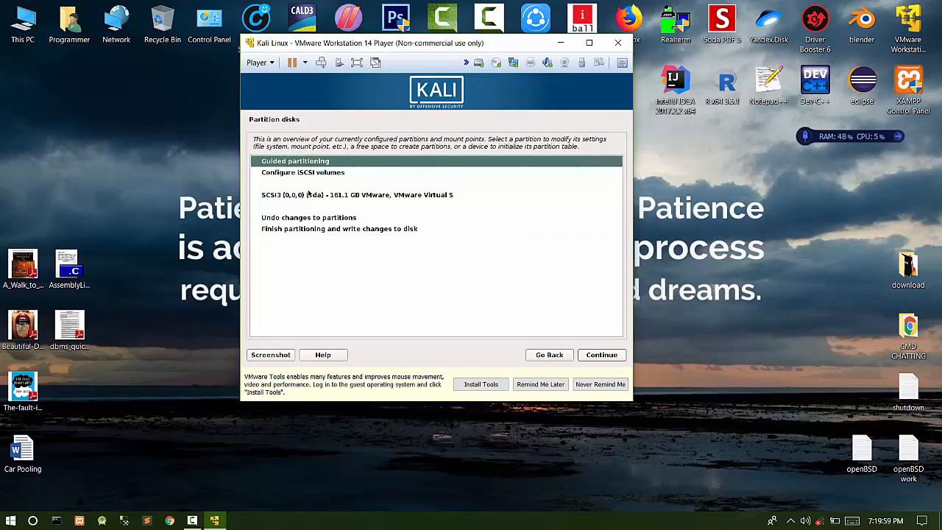
key(Down)
key(Down)
key(Down)
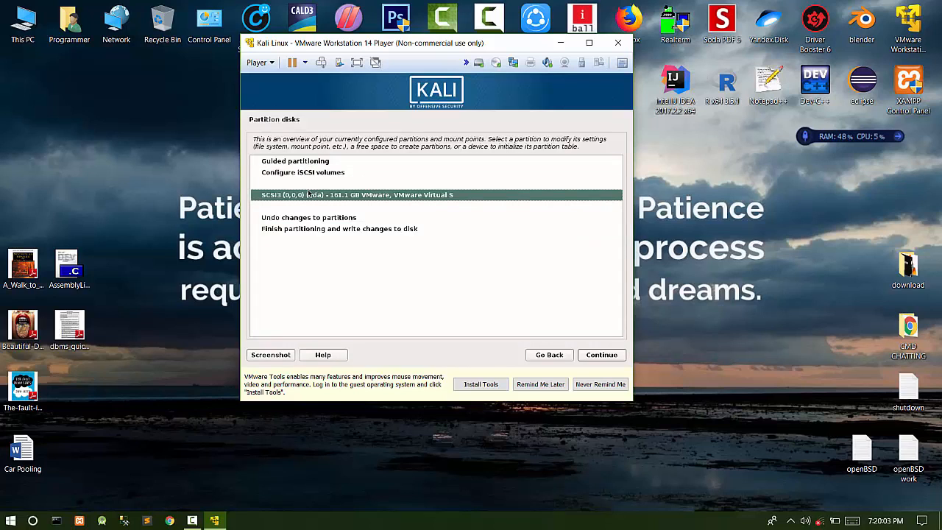
key(Return)
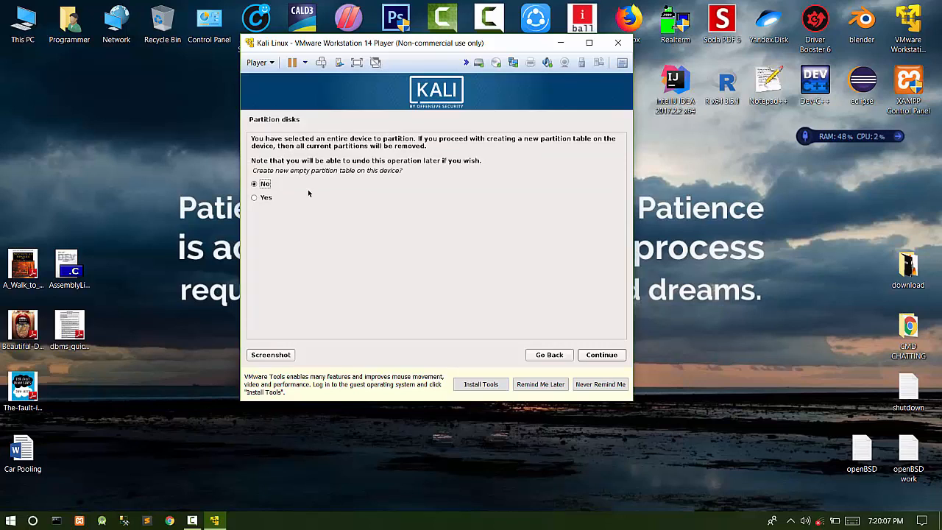
key(Down)
key(Return)
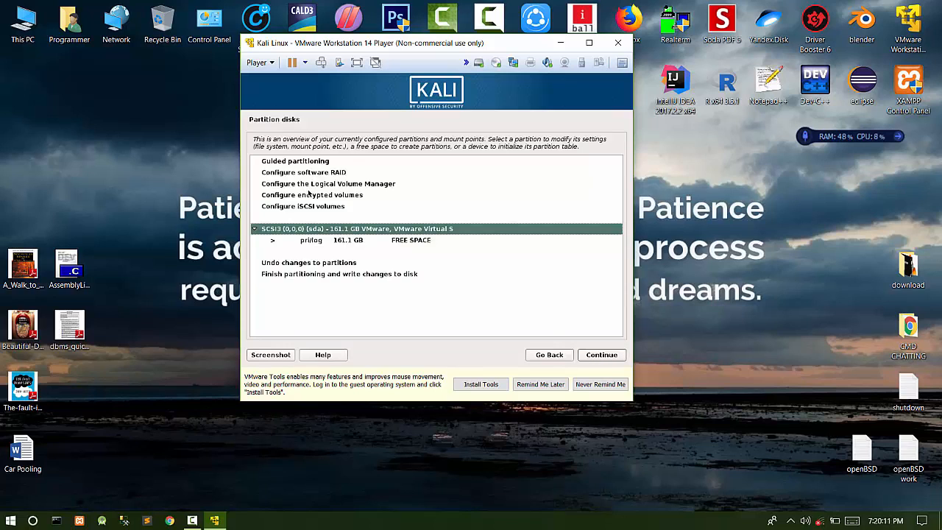
- Begin creating a new partition in the 161.1 GB free space
key(Down)
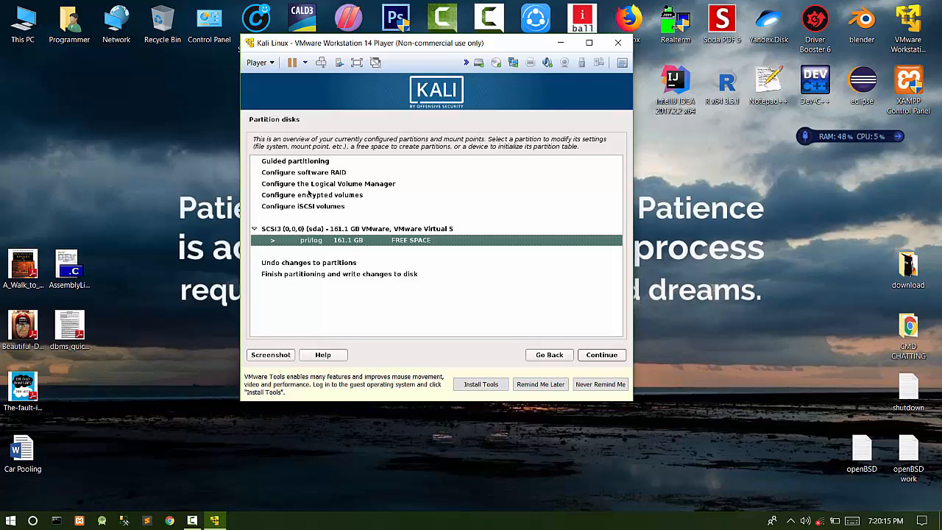
key(Return)
key(Return)
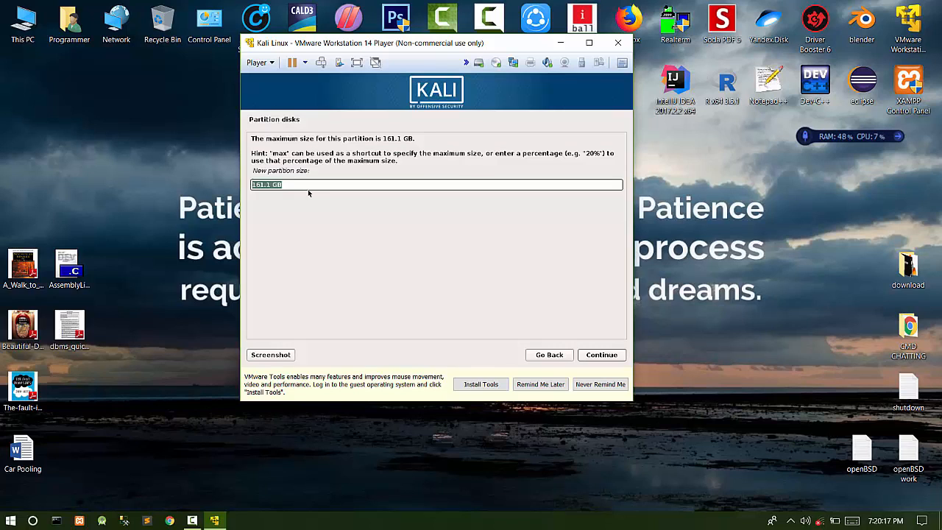
- Make the partition 50 GB, primary, at the beginning of the disk
key(Left)
key(Right)
key(BackSpace)
key(BackSpace)
key(BackSpace)
key(BackSpace)
key(BackSpace)
text(90)
key(BackSpace)
key(BackSpace)
text(50)
key(Return)
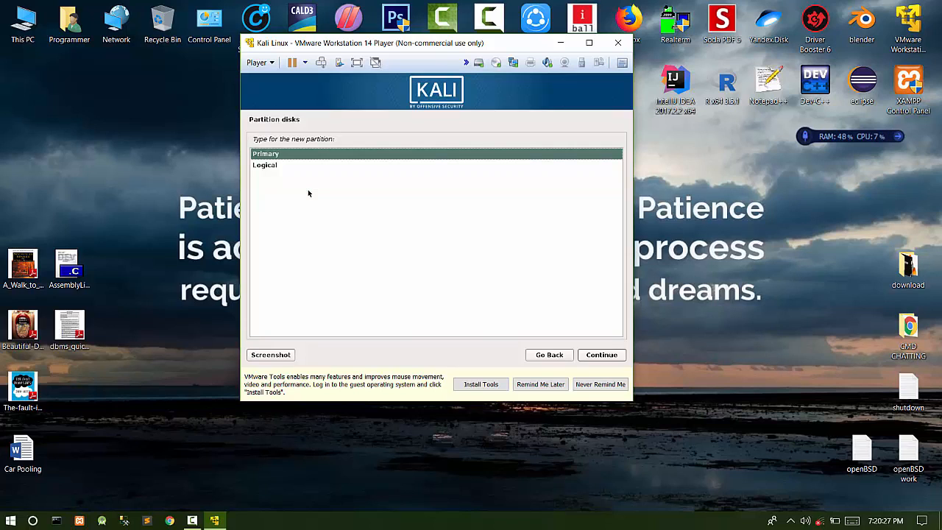
key(Return)
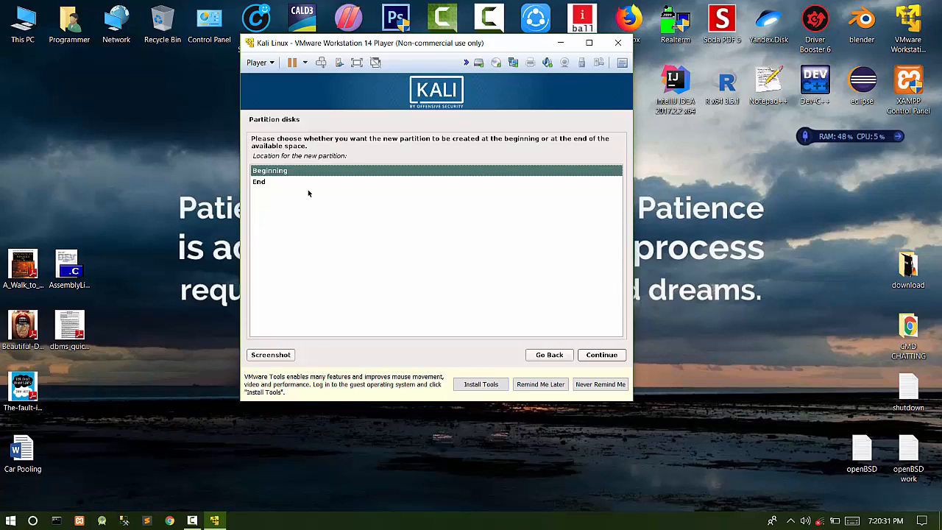
key(Return)
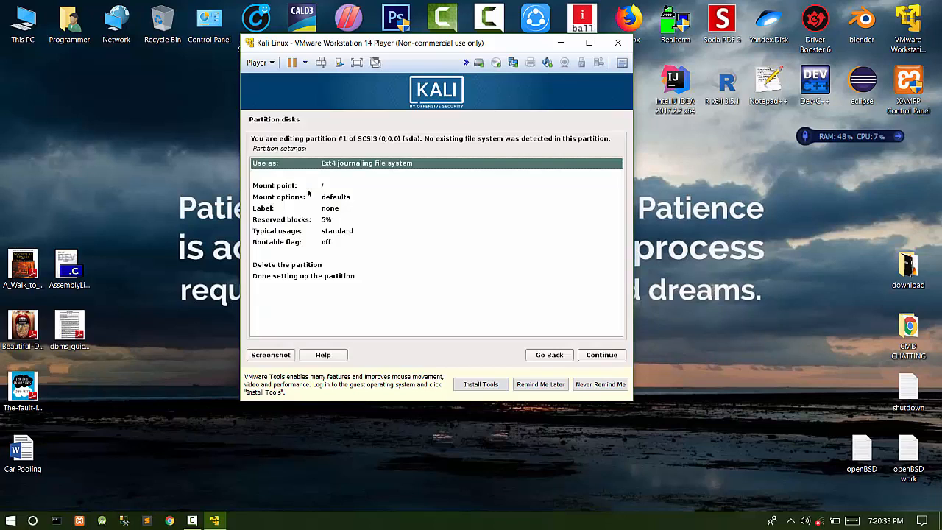
key(Down)
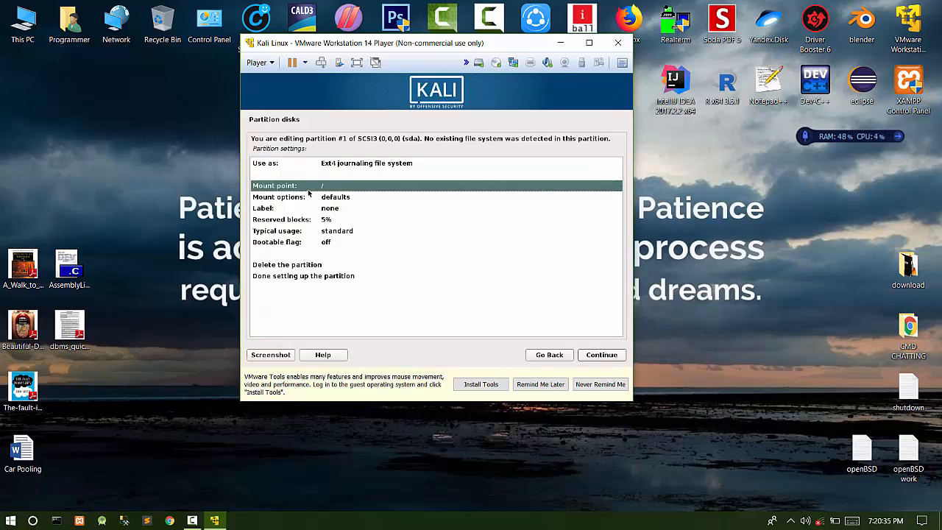
key(Return)
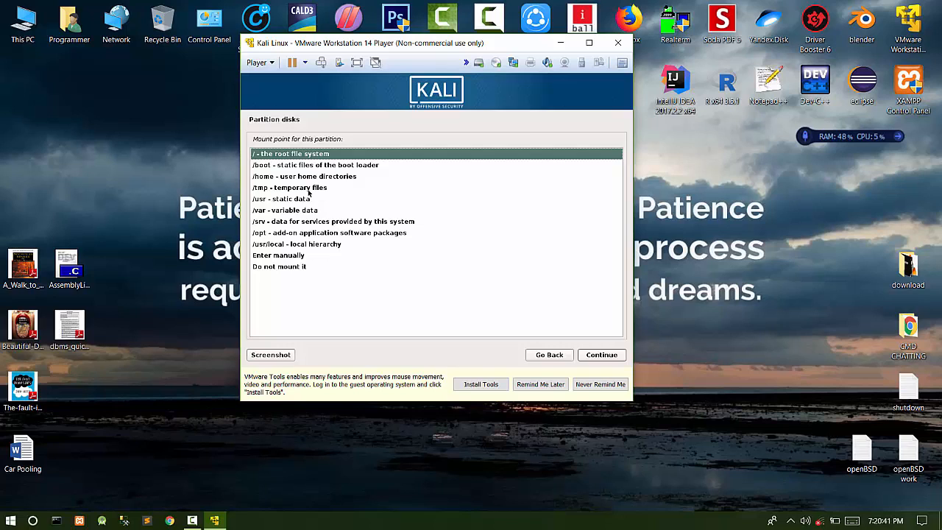
- Mount partition #1 at / and finish it, leaving 111.1 GB free
key(Down)
key(Down)
key(Down)
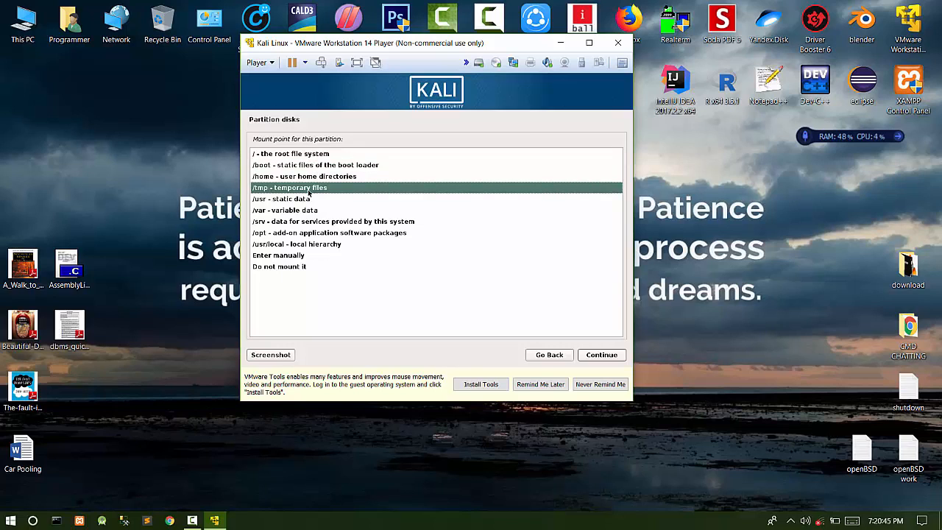
key(Up)
key(Up)
key(Up)
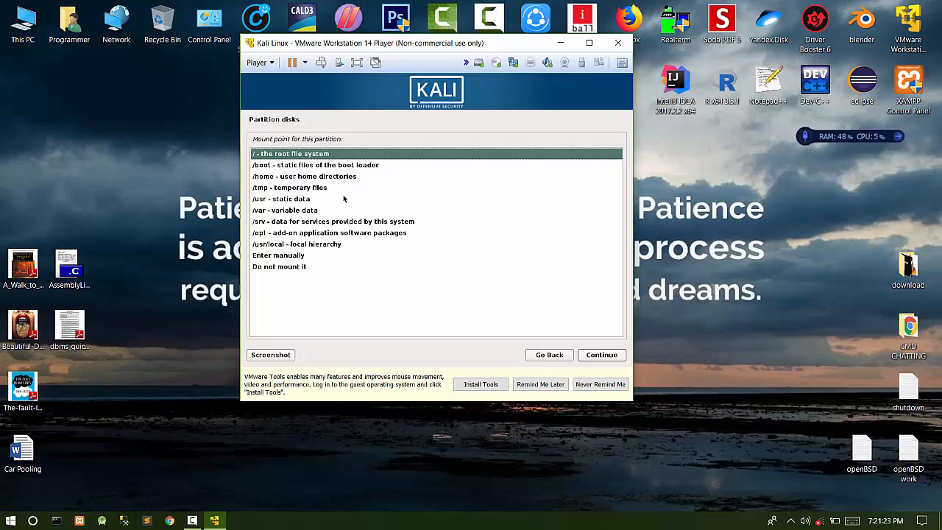
key(Return)
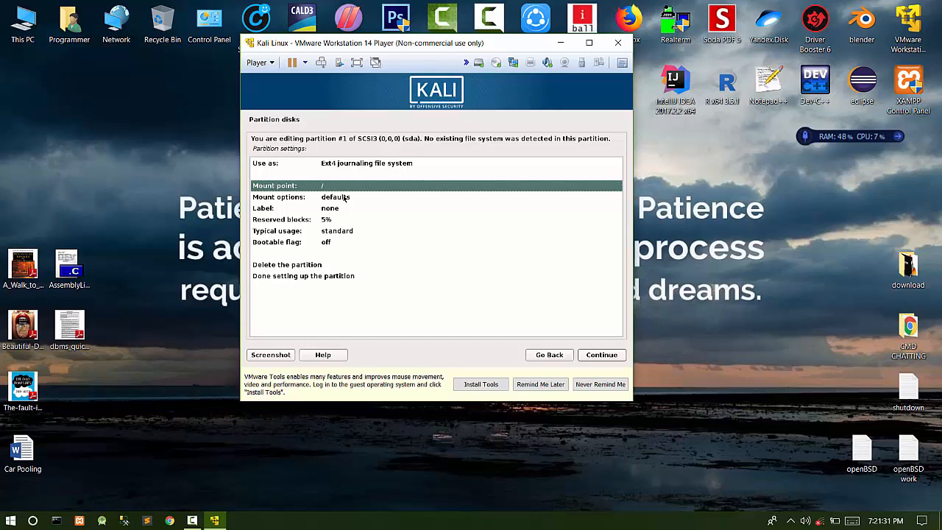
key(Down)
key(Down)
key(Down)
key(Down)
key(Down)
key(Down)
key(Down)
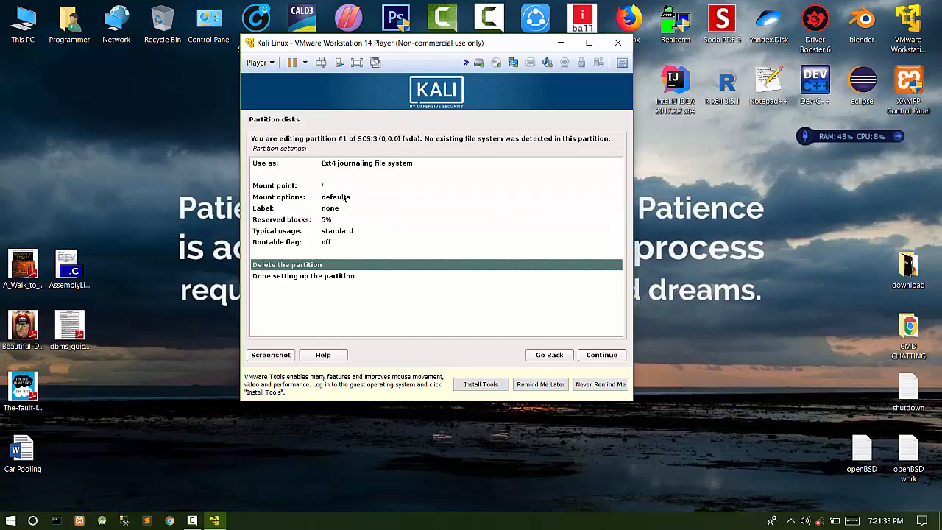
key(Up)
key(Up)
key(Up)
key(Up)
key(Up)
key(Up)
key(Up)
key(Up)
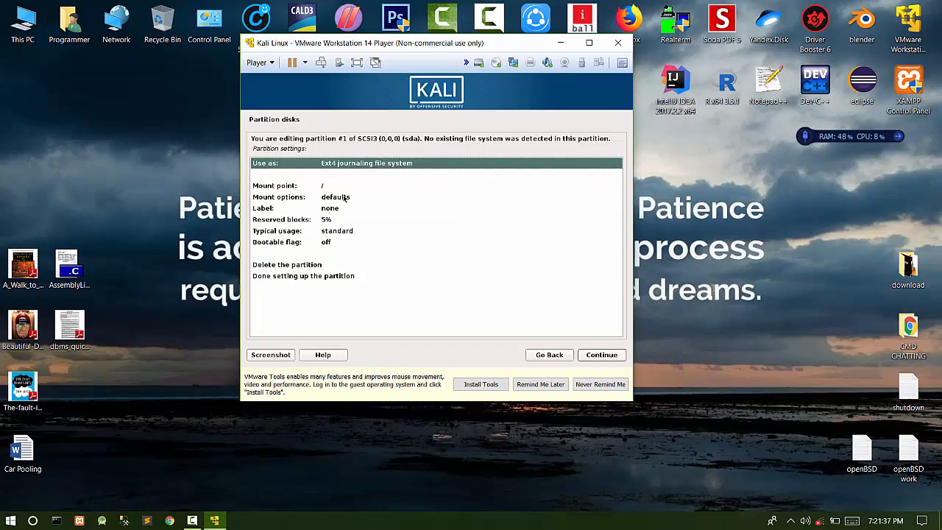
key(Down)
key(Down)
key(Down)
key(Down)
key(Down)
key(Down)
key(Down)
key(Down)
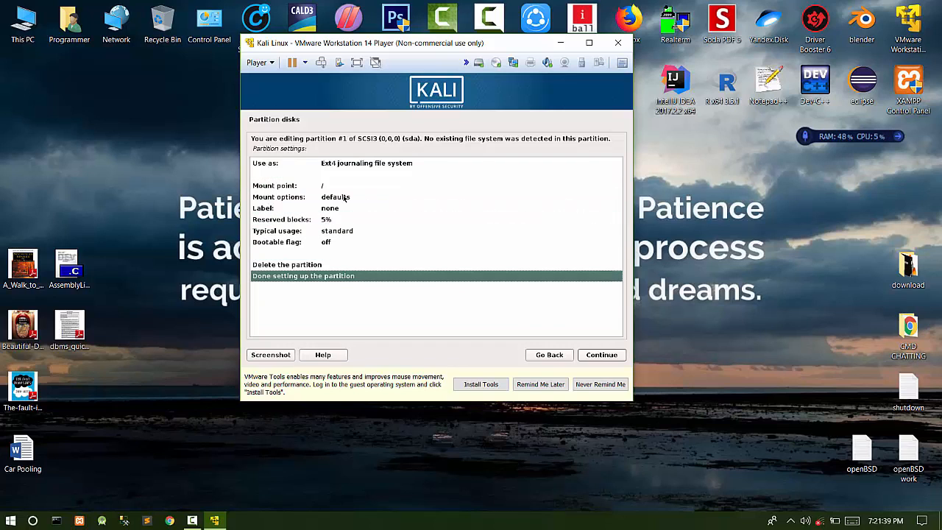
key(Return)
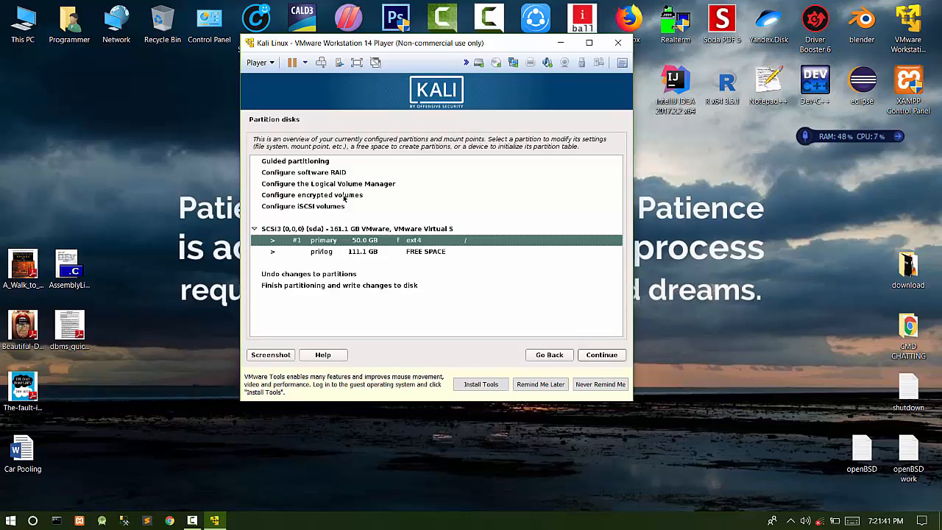
key(Down)
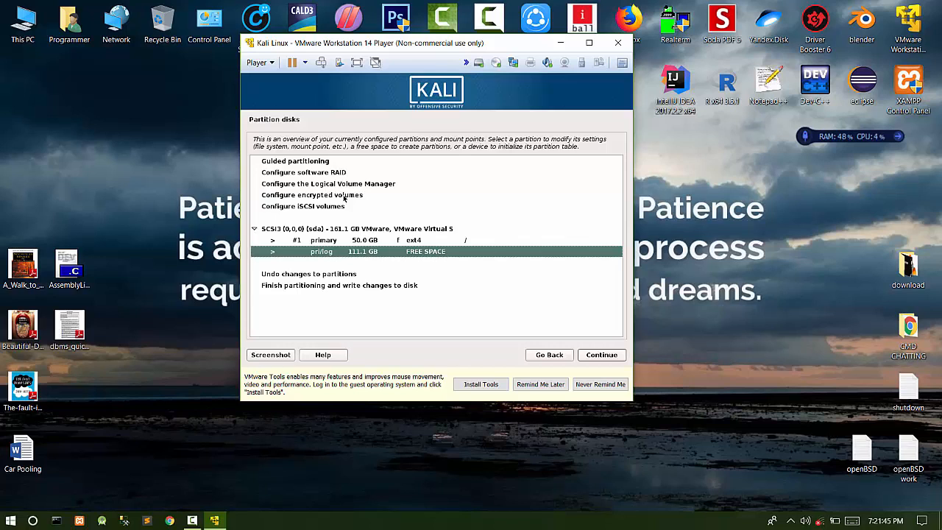
- Start a new 80 GB partition in the 111.1 GB free space
key(Return)
key(Return)
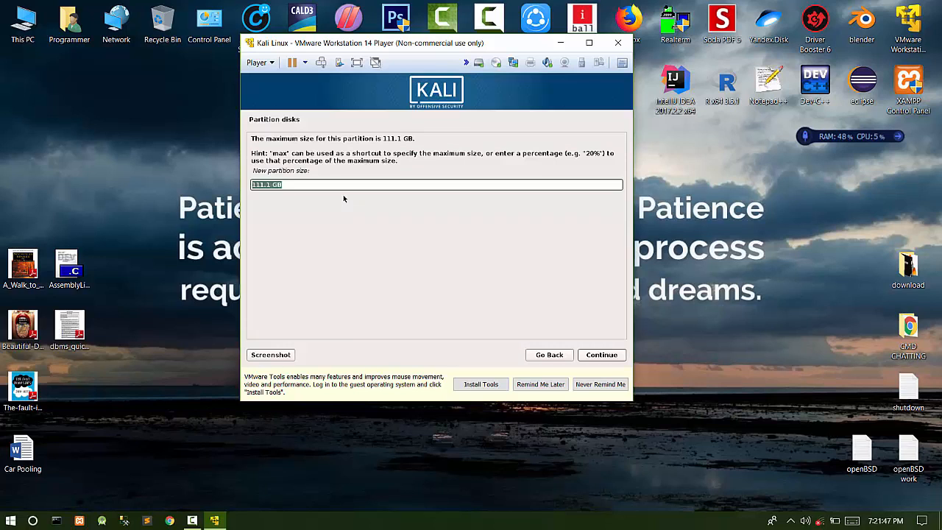
key(Right)
key(Left)
key(Left)
key(BackSpace)
key(BackSpace)
key(BackSpace)
key(BackSpace)
key(BackSpace)
key(BackSpace)
text(80)
key(Return)
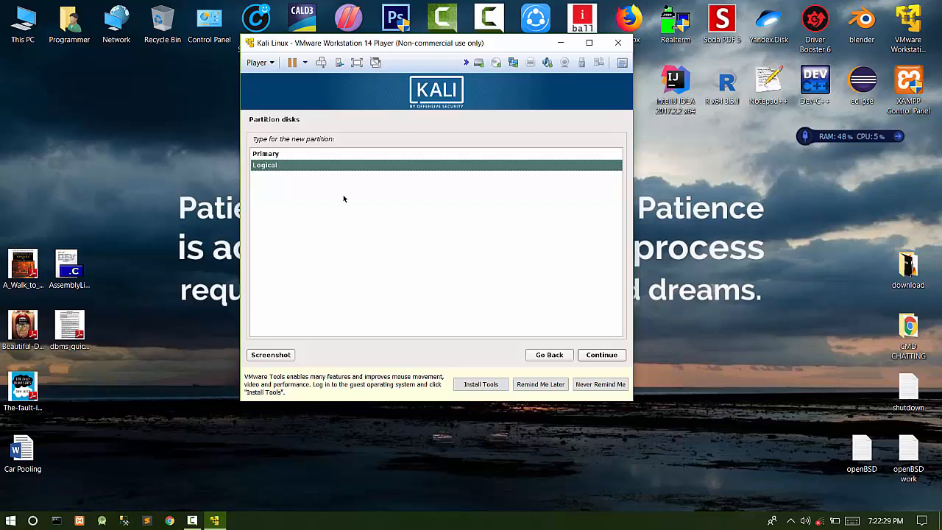
- Make it logical at the beginning with mount point /home, and finish it
key(Return)
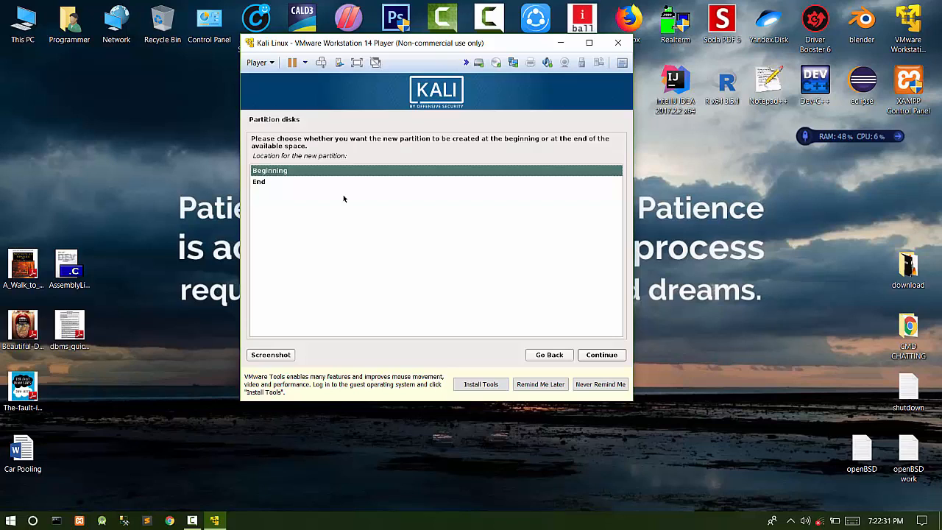
key(Down)
key(Down)
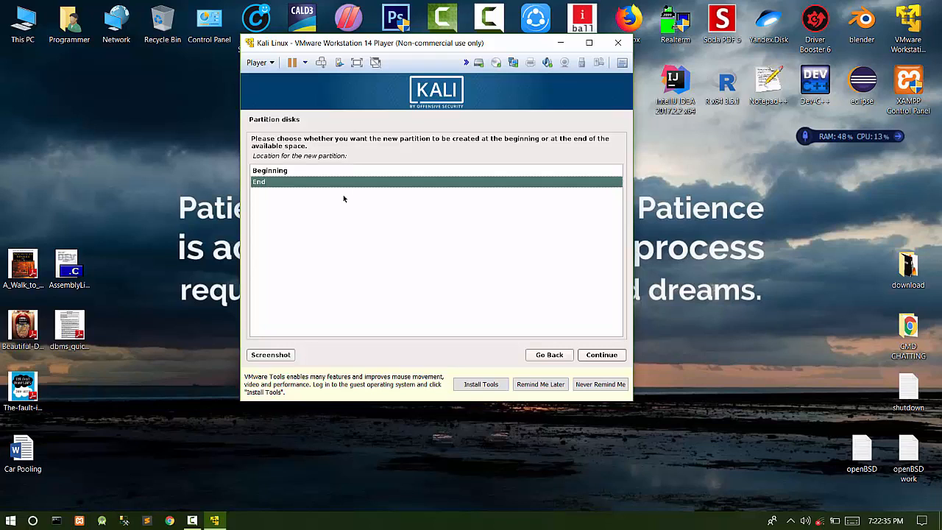
key(Up)
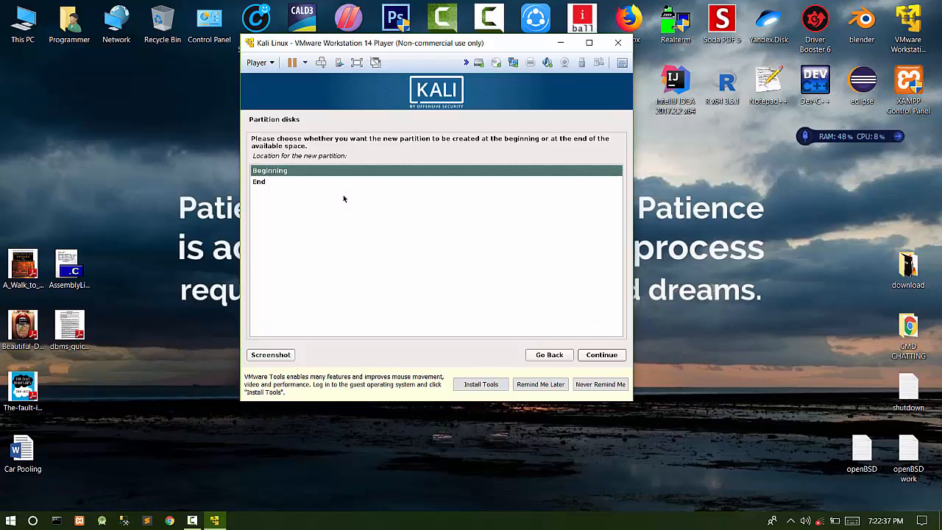
key(Return)
key(Down)
key(Down)
key(Down)
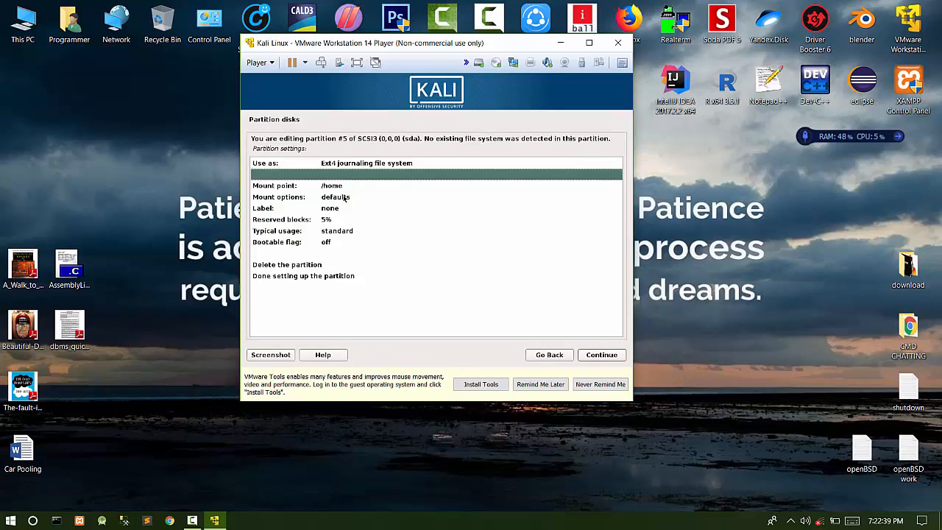
key(Up)
key(Down)
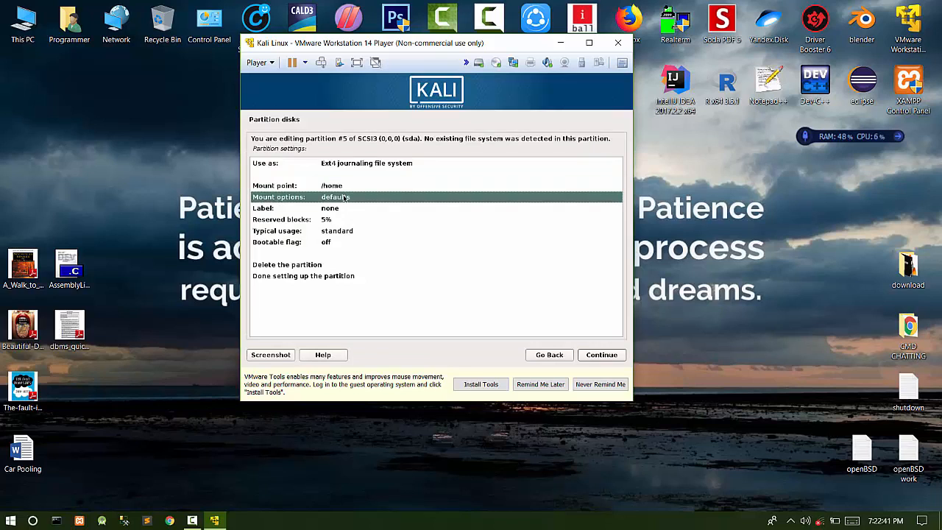
key(Down)
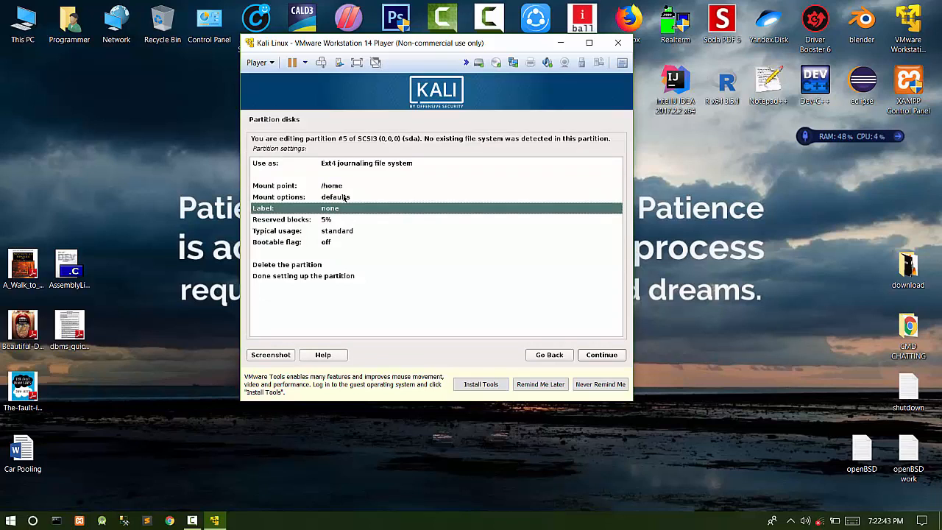
key(Down)
key(Down)
key(Down)
key(Down)
key(Down)
key(Return)
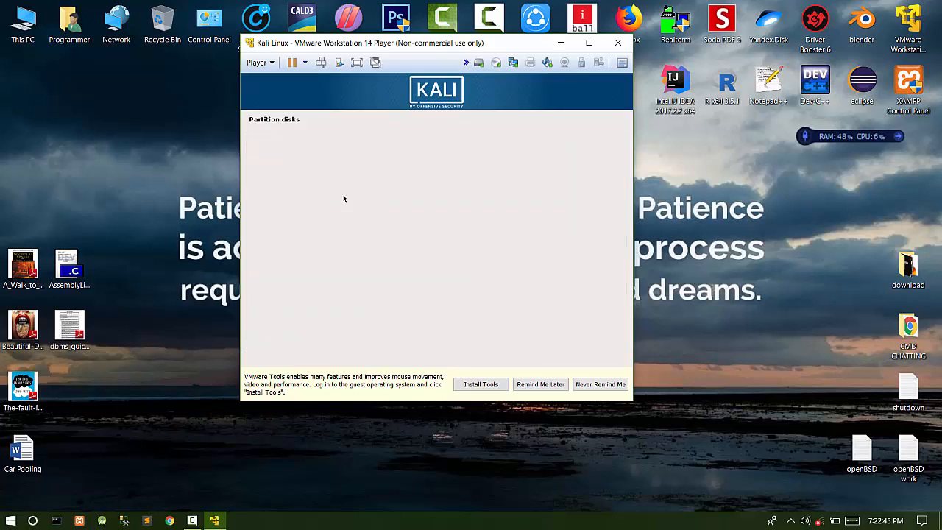
key(Down)
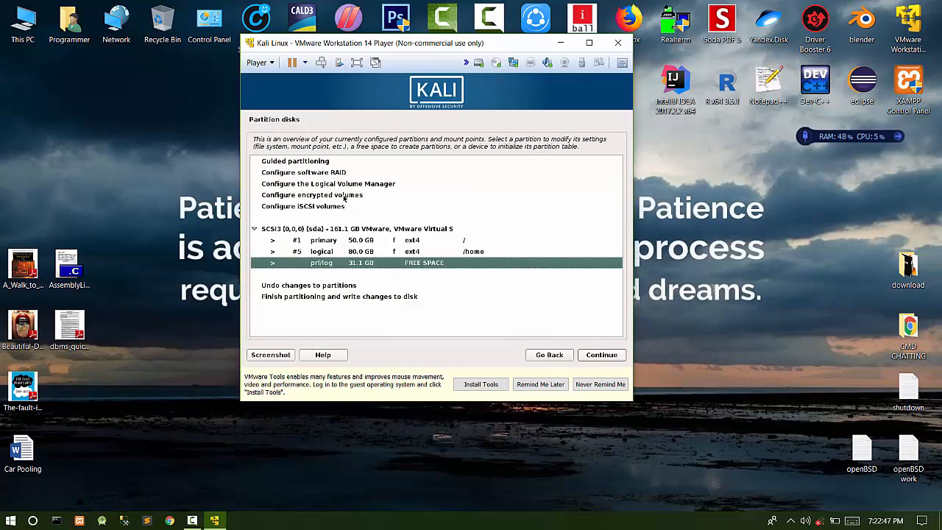
- Start a new 2 GB partition in the remaining free space
key(Return)
key(Return)
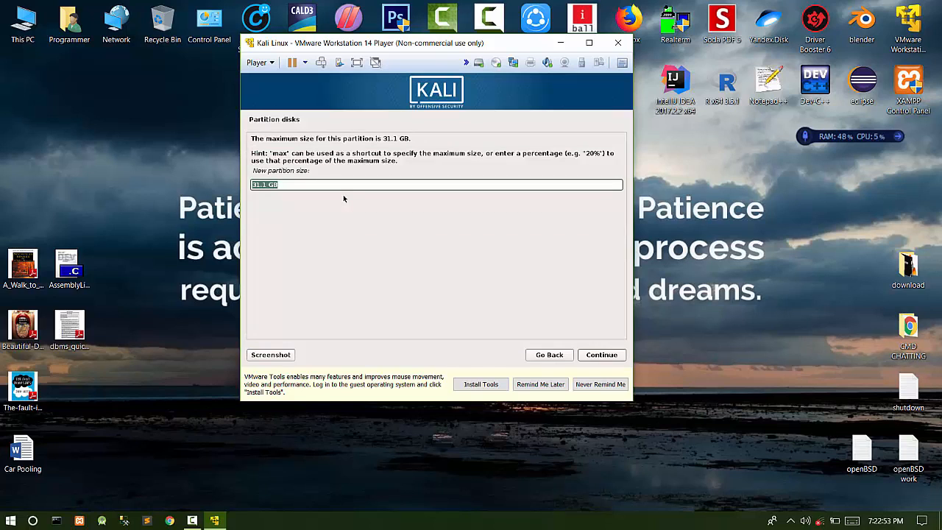
key(Left)
key(Delete)
key(Delete)
key(Delete)
key(Delete)
key(Delete)
key(Tab)
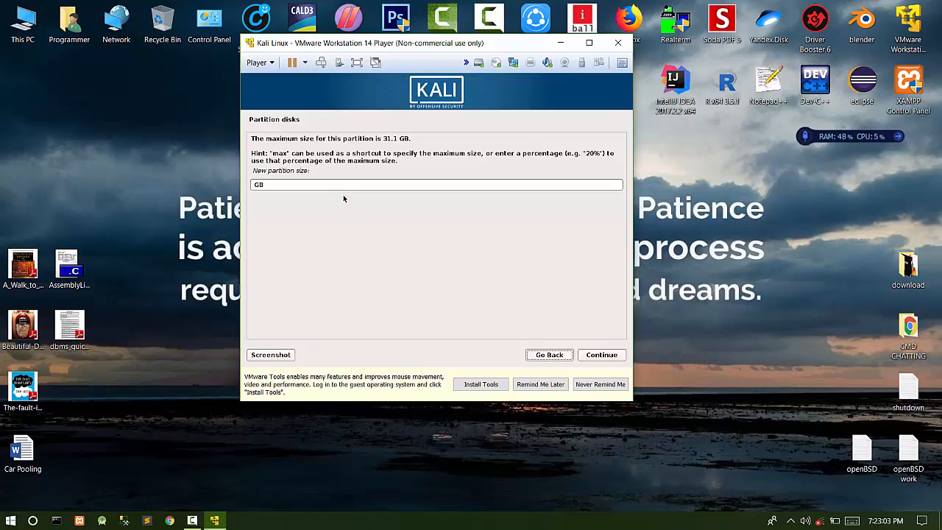
click(358, 184)
text(2)
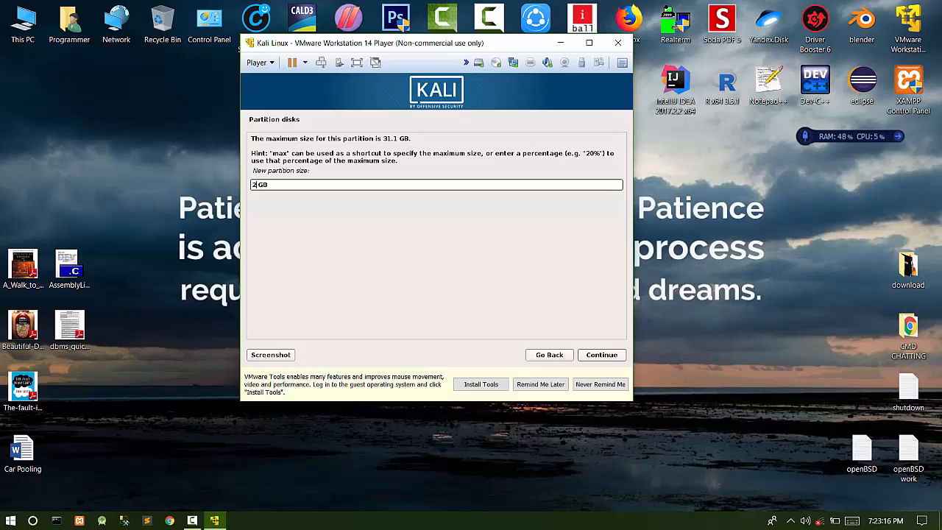
key(Return)
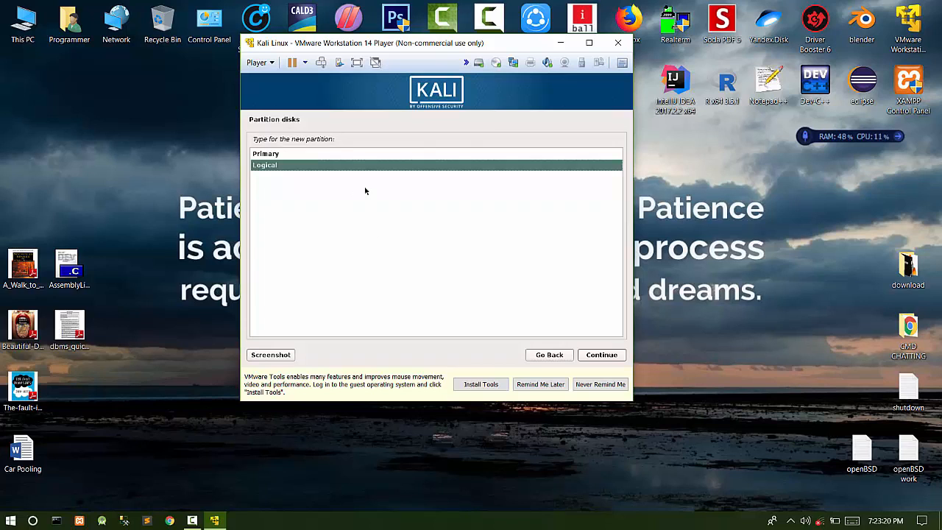
- Make it logical at the beginning, mount it at /boot, and finish it
click(601, 356)
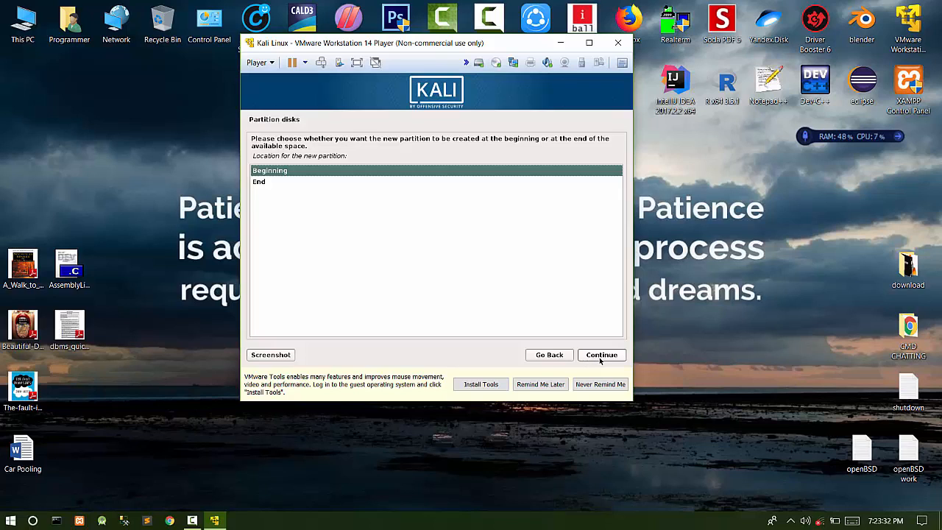
click(602, 356)
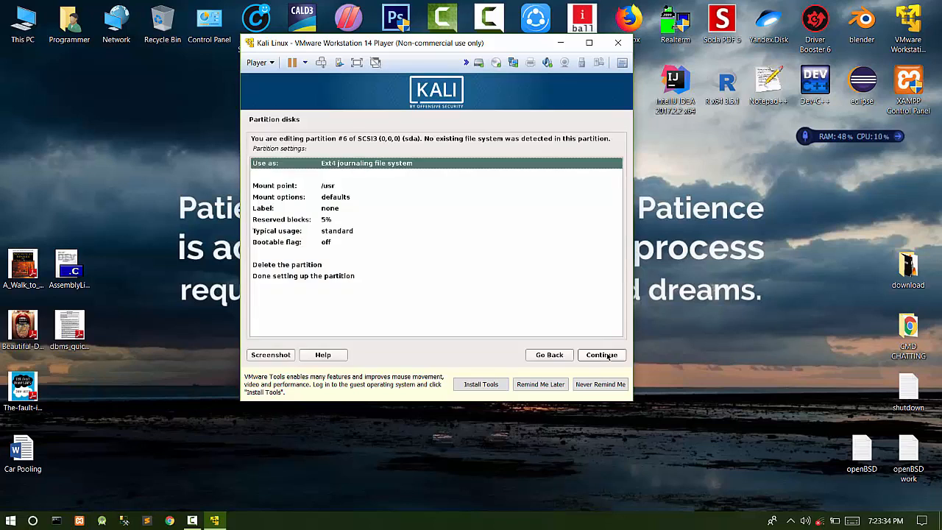
double_click(335, 188)
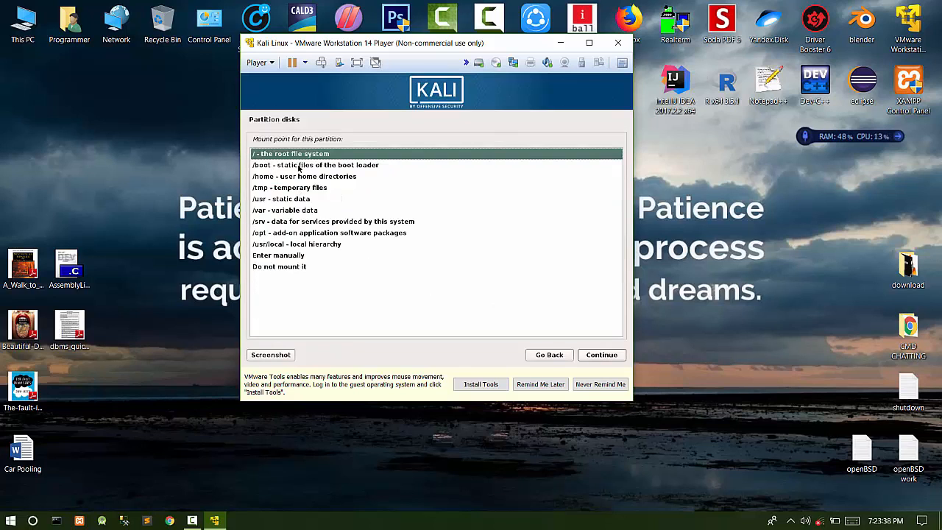
double_click(307, 167)
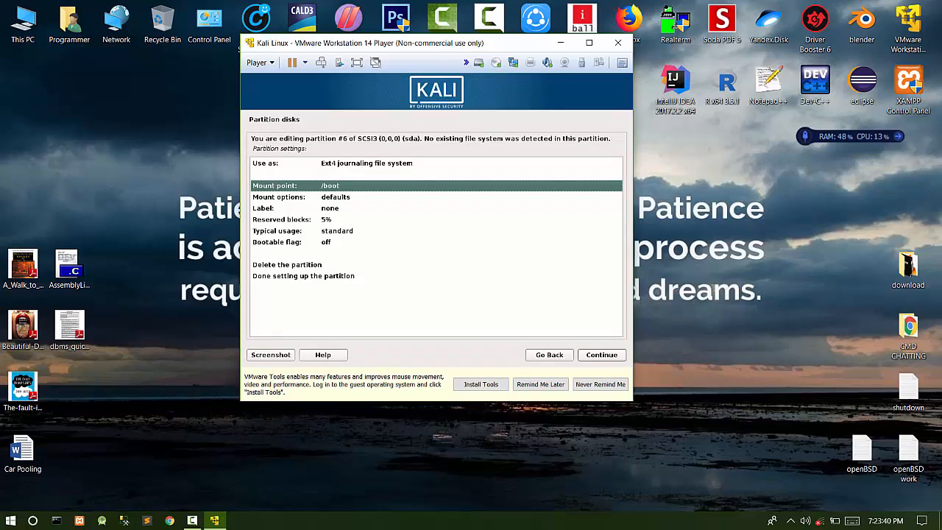
click(315, 276)
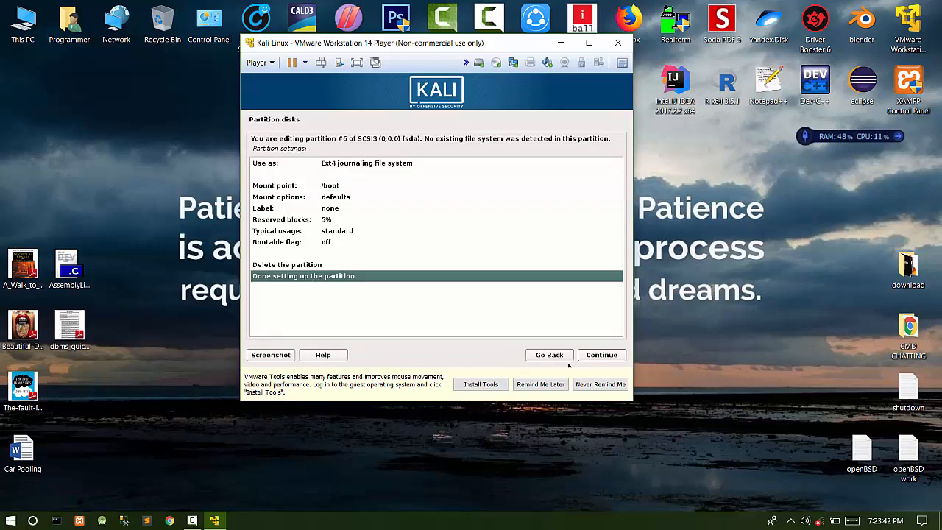
click(603, 357)
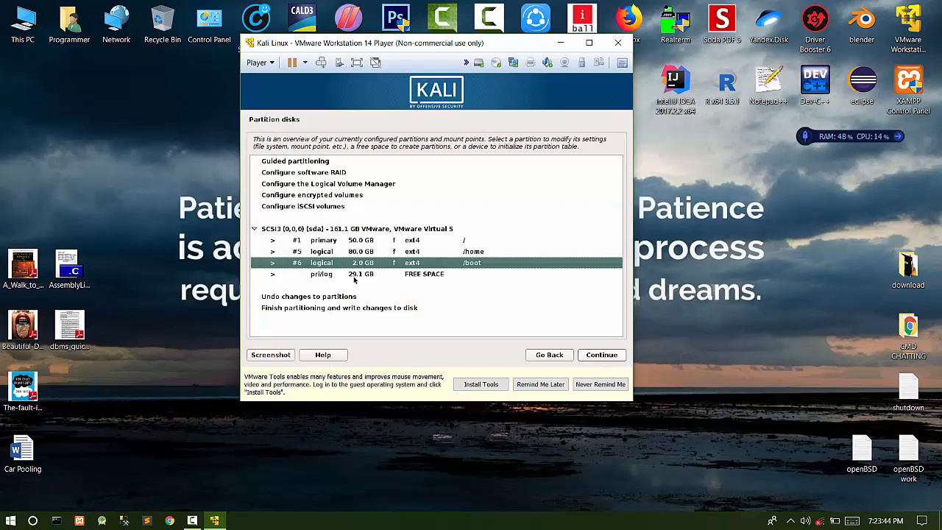
- Start a new 5 GB partition in the 29.1 GB free space
click(360, 274)
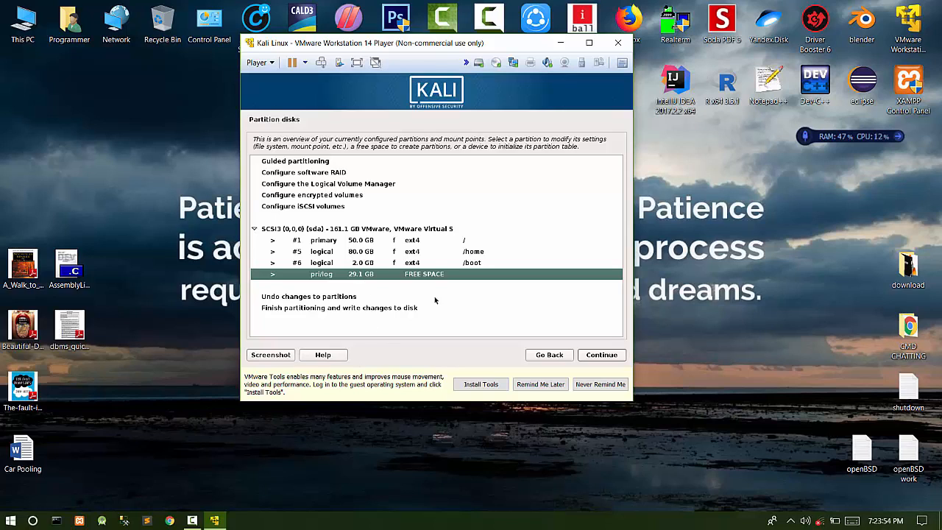
click(603, 356)
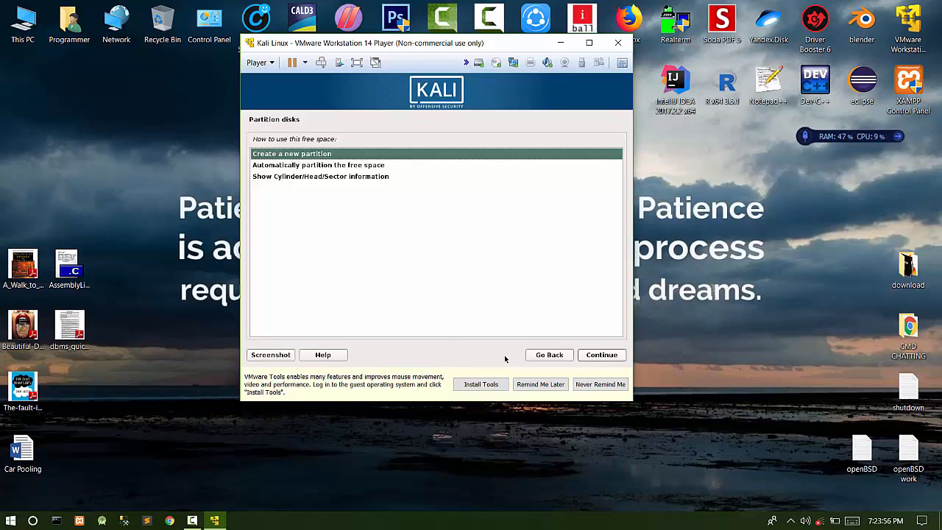
click(601, 355)
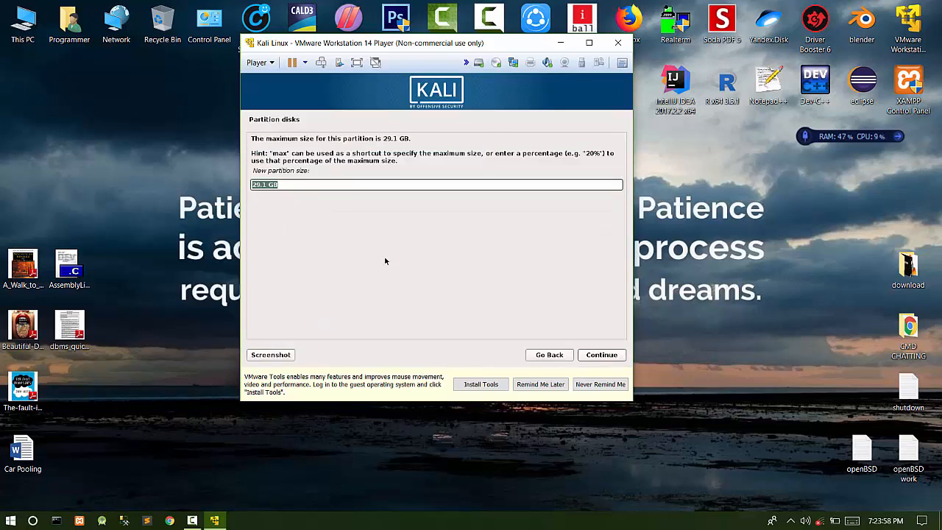
click(266, 185)
drag(269, 185, 247, 189)
text(5)
click(587, 354)
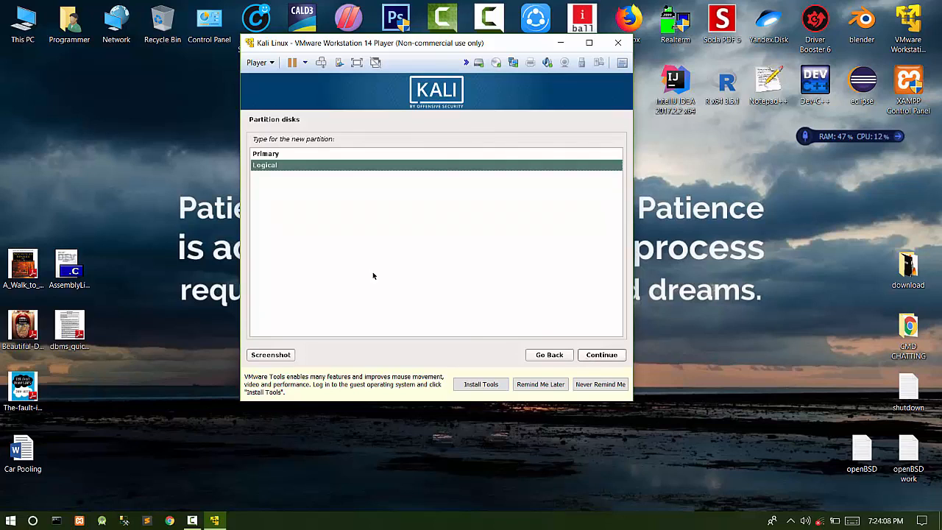
- Make it logical at the beginning with mount point /tmp, and finish it
click(601, 357)
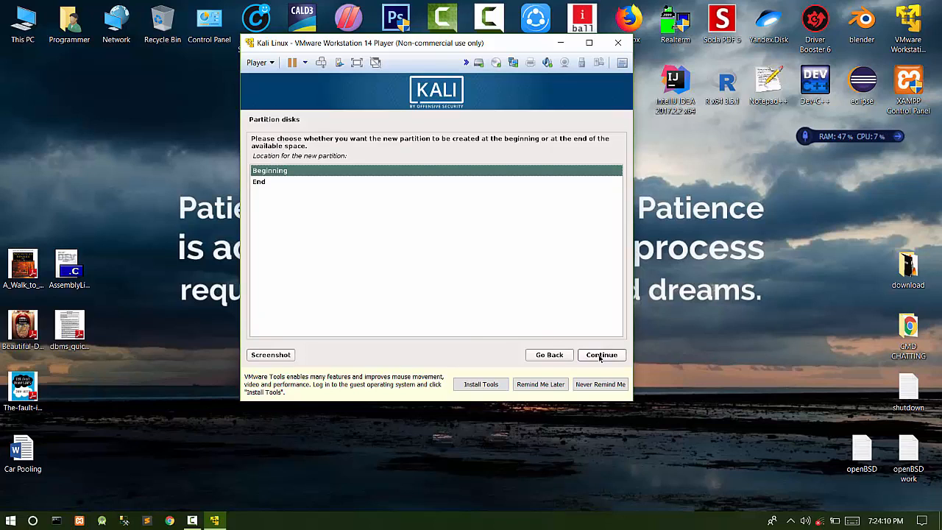
click(600, 356)
double_click(324, 185)
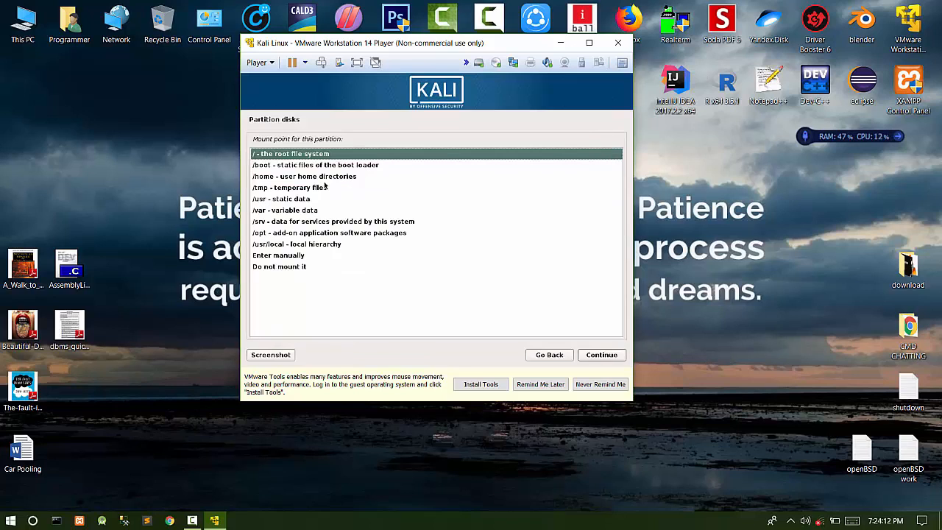
click(280, 190)
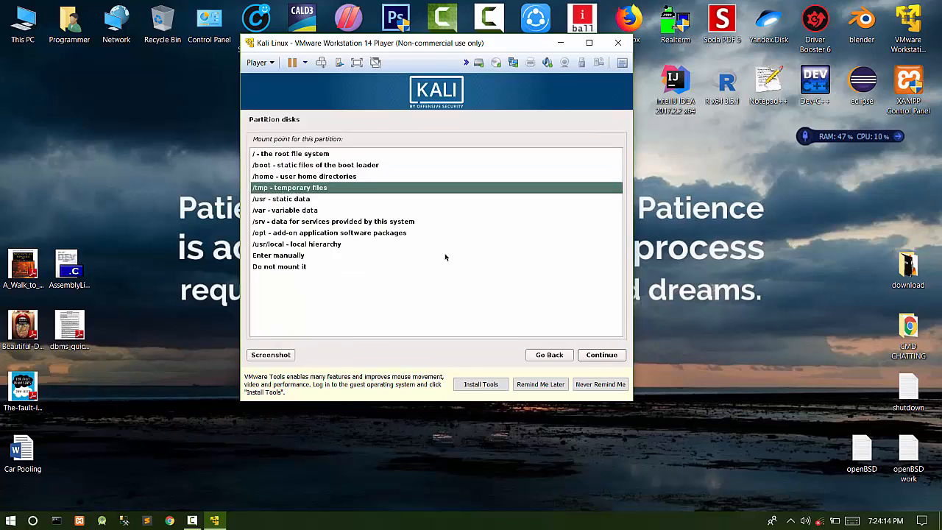
click(614, 356)
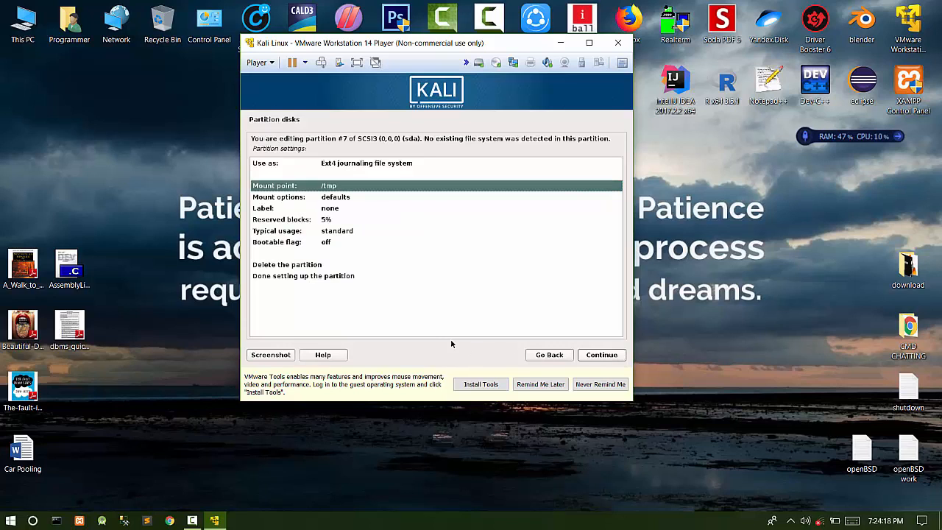
click(319, 278)
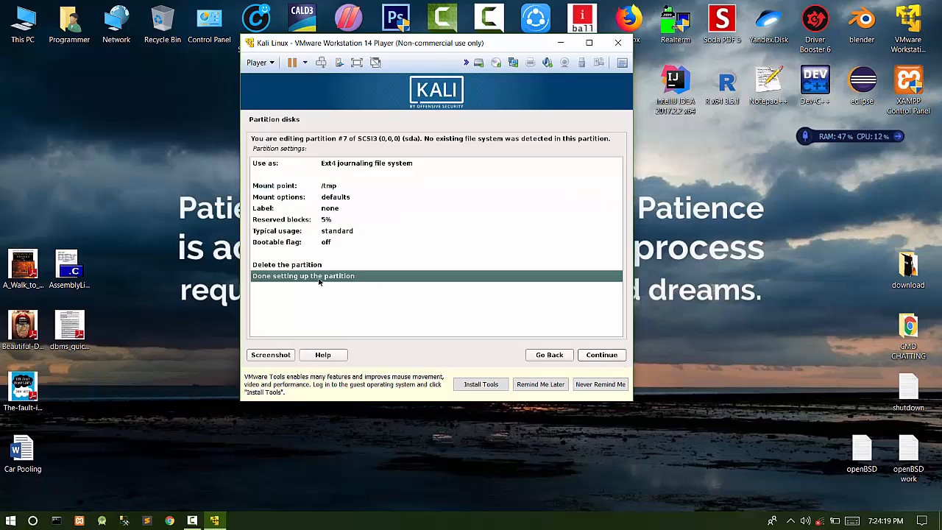
click(615, 357)
click(287, 285)
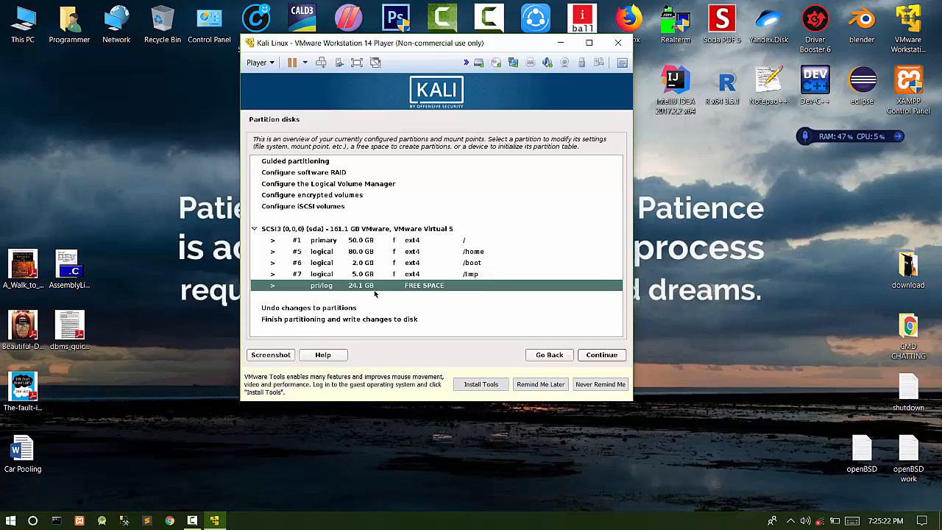
double_click(375, 291)
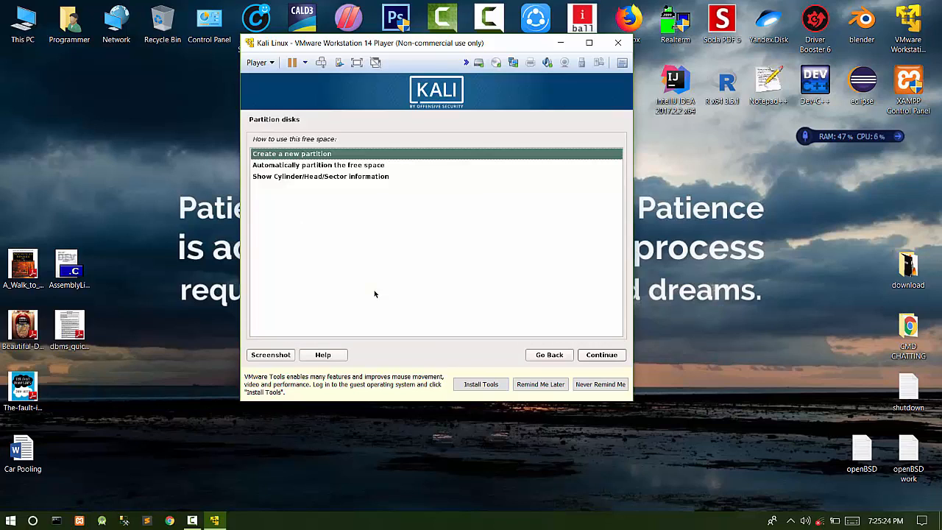
- Create a new 5 GB logical partition at the beginning of the free space
key(Return)
key(Left)
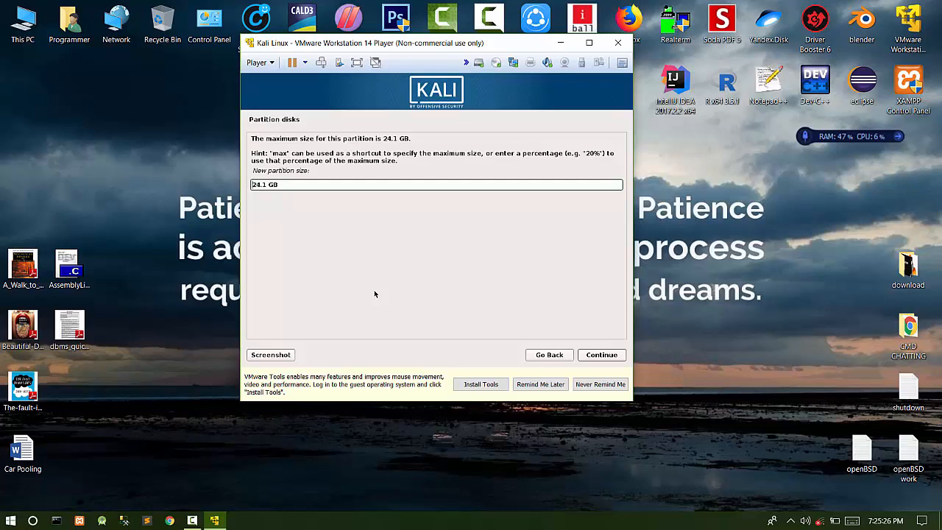
key(BackSpace)
key(BackSpace)
key(BackSpace)
key(BackSpace)
text(5)
key(Return)
key(Return)
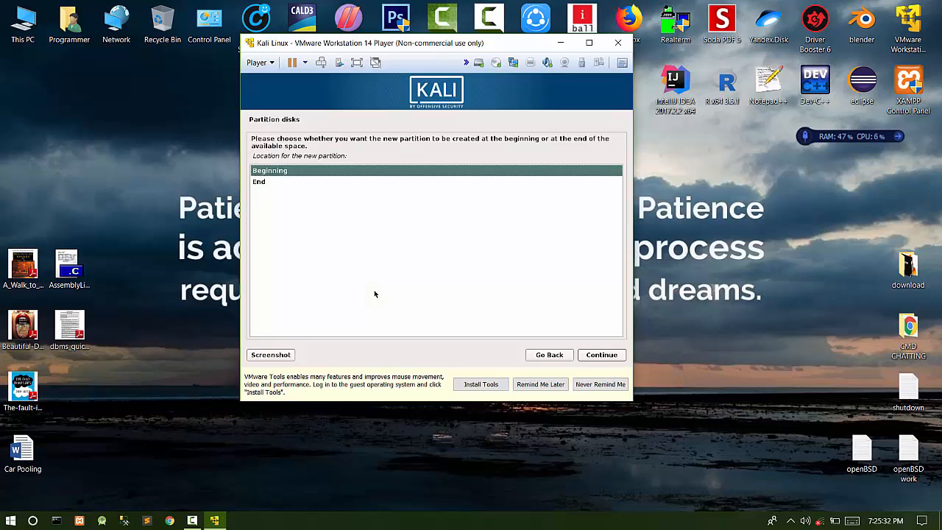
key(Return)
key(Down)
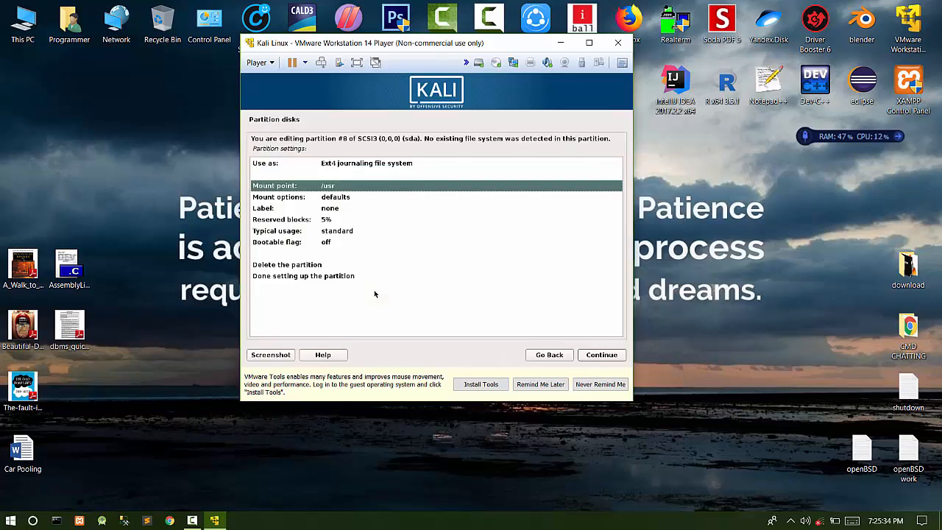
- Set the new partition's mount point to /usr and finish setting it up
key(Return)
key(Down)
key(Down)
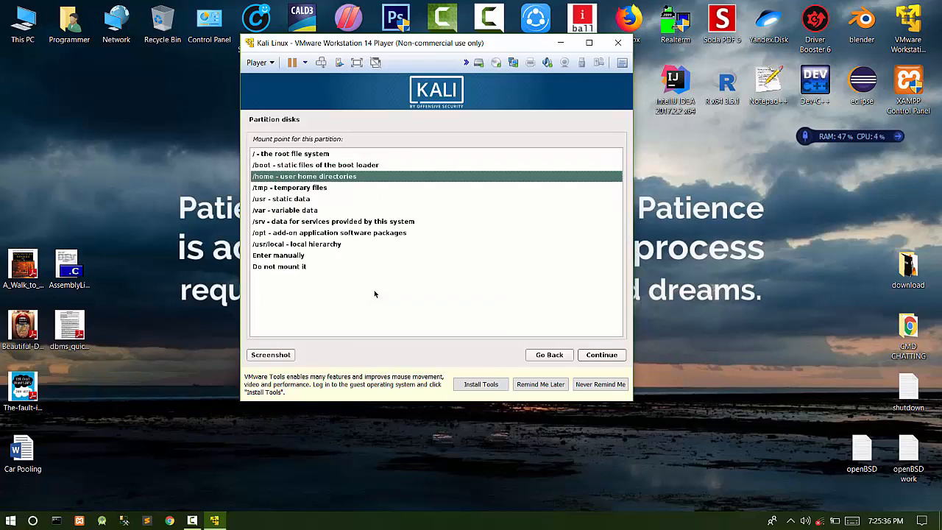
key(Down)
key(Down)
key(Down)
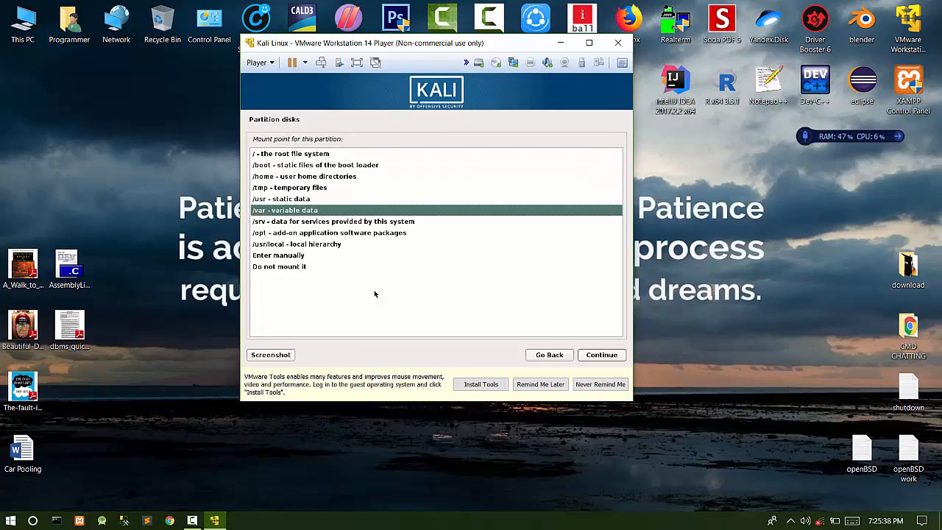
key(Up)
key(Down)
key(Up)
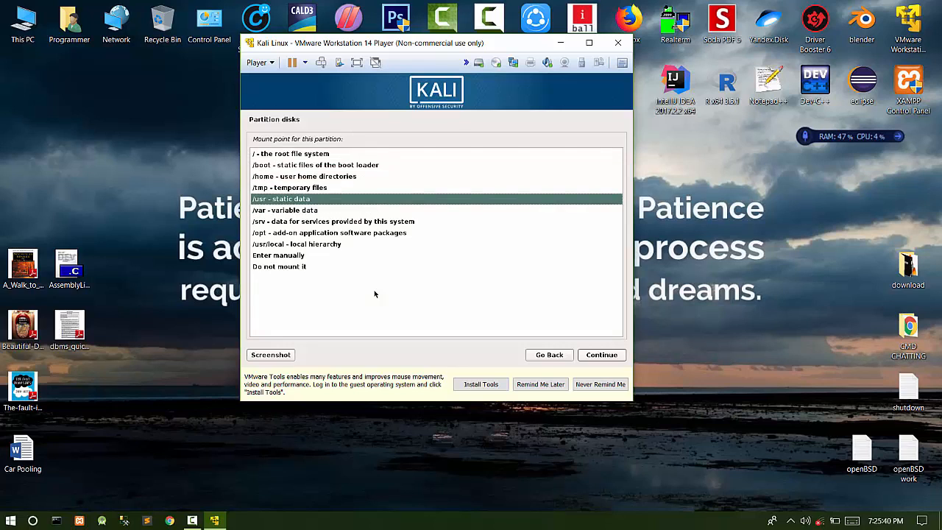
key(Return)
key(Down)
key(Down)
key(Down)
key(Down)
key(Down)
key(Down)
key(Down)
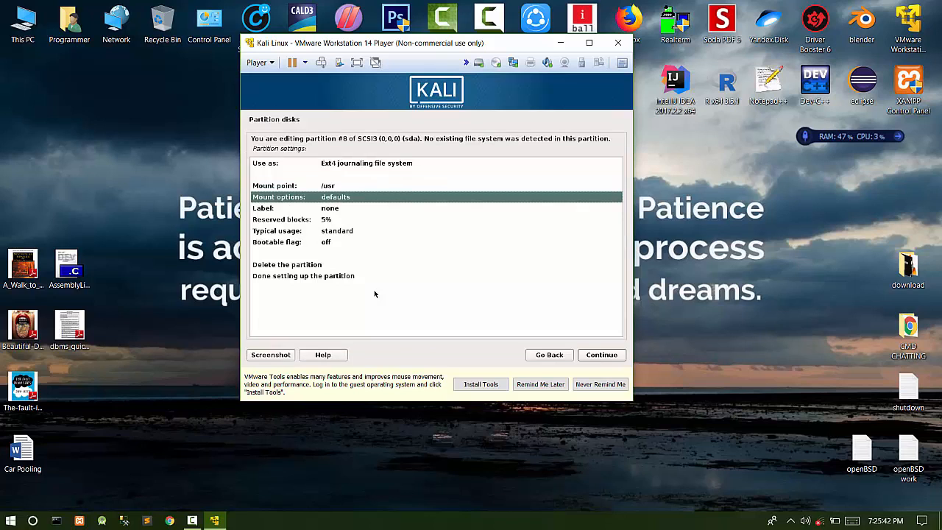
key(Up)
key(Down)
key(Return)
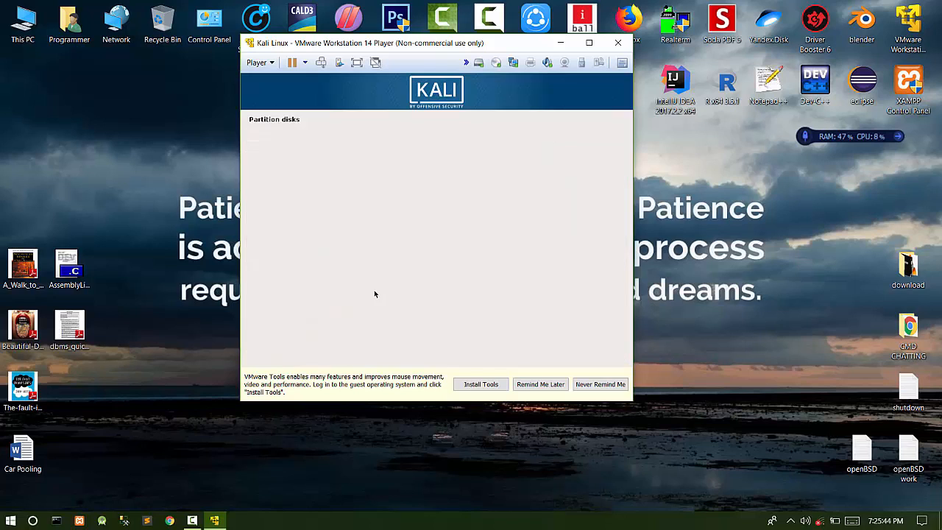
key(Down)
- Add another 5 GB partition at the beginning of the remaining free space for /var
key(Return)
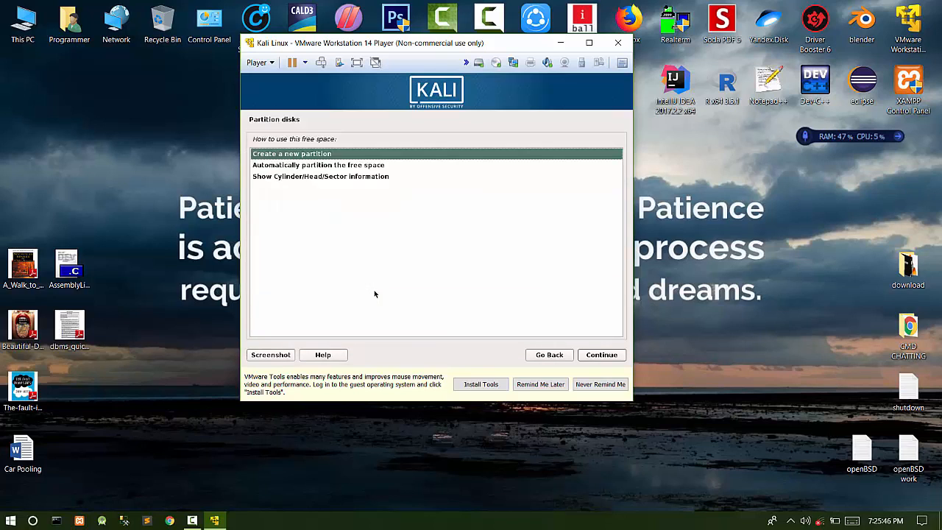
key(Return)
key(Left)
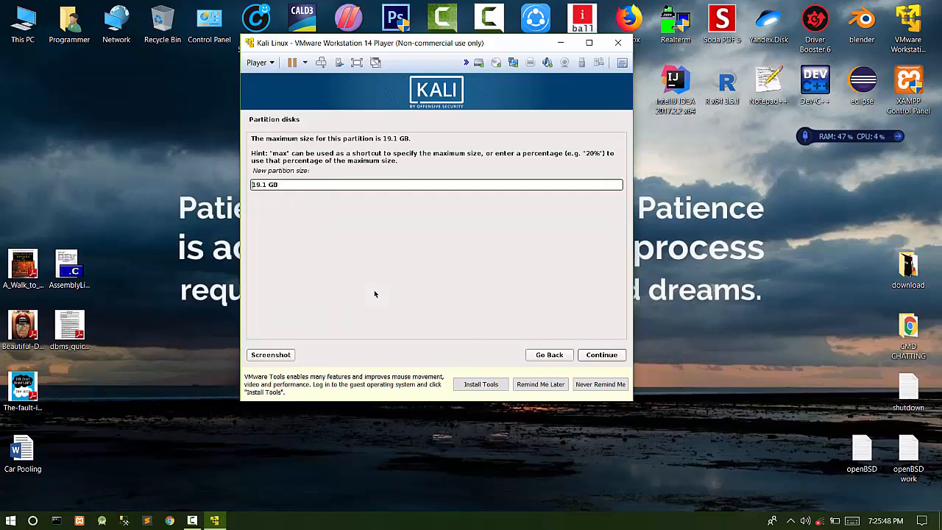
key(BackSpace)
key(BackSpace)
key(BackSpace)
key(BackSpace)
text(5)
key(Return)
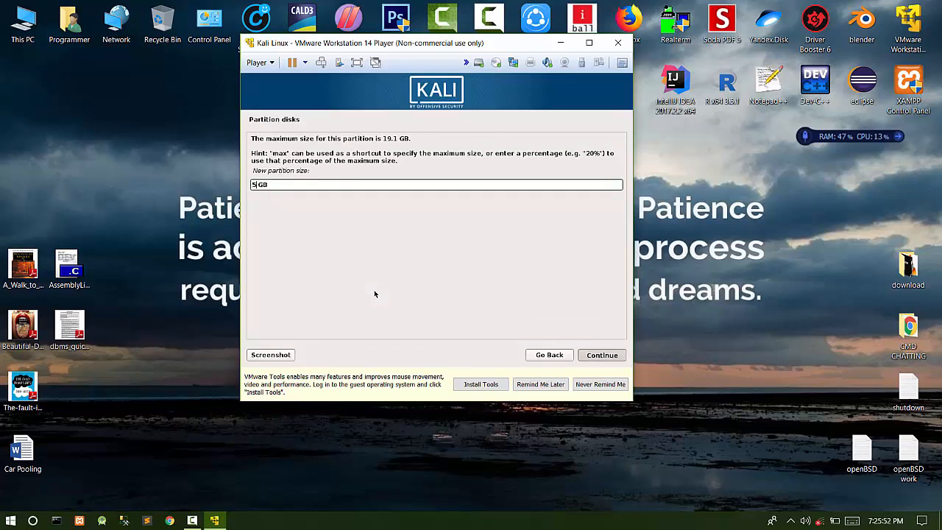
key(Return)
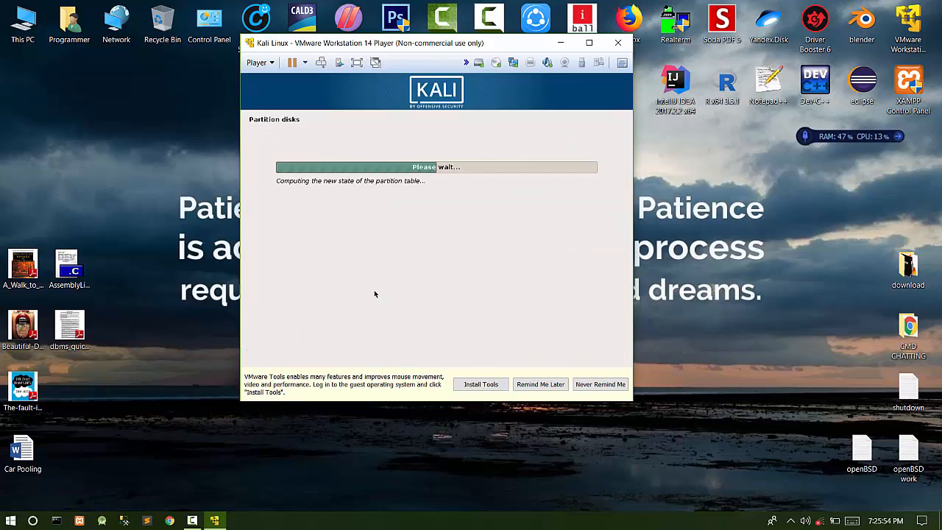
key(Down)
key(Down)
key(Down)
key(Down)
key(Down)
key(Down)
key(Down)
key(Down)
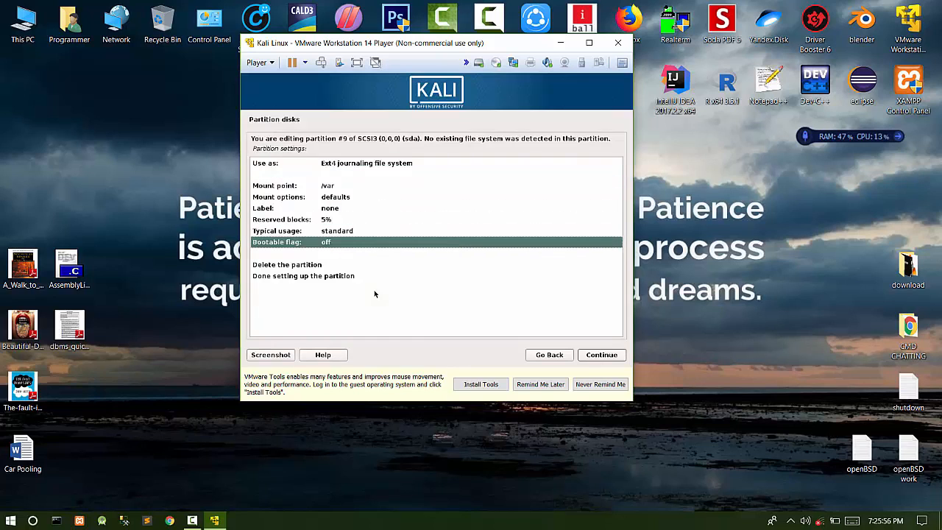
key(Return)
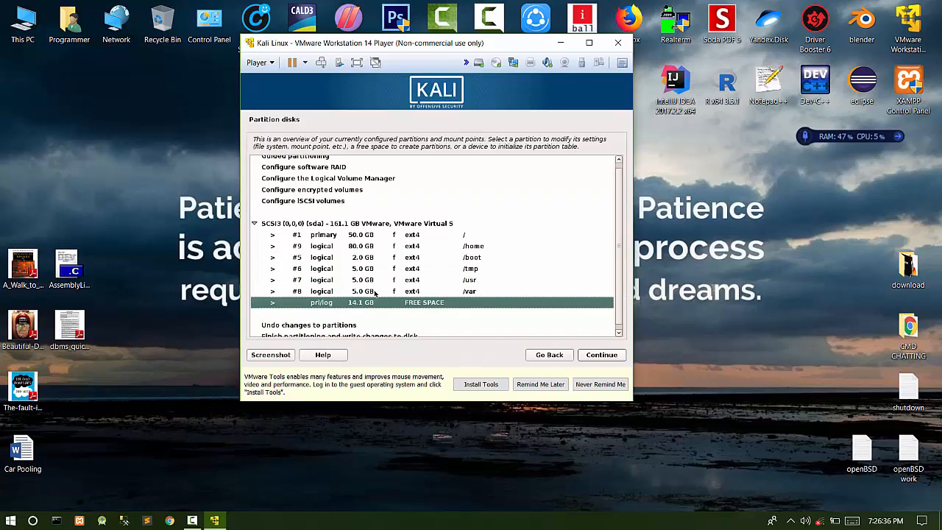
- Create a partition from all 14.1 GB of remaining space and use it as swap area
key(Return)
key(Return)
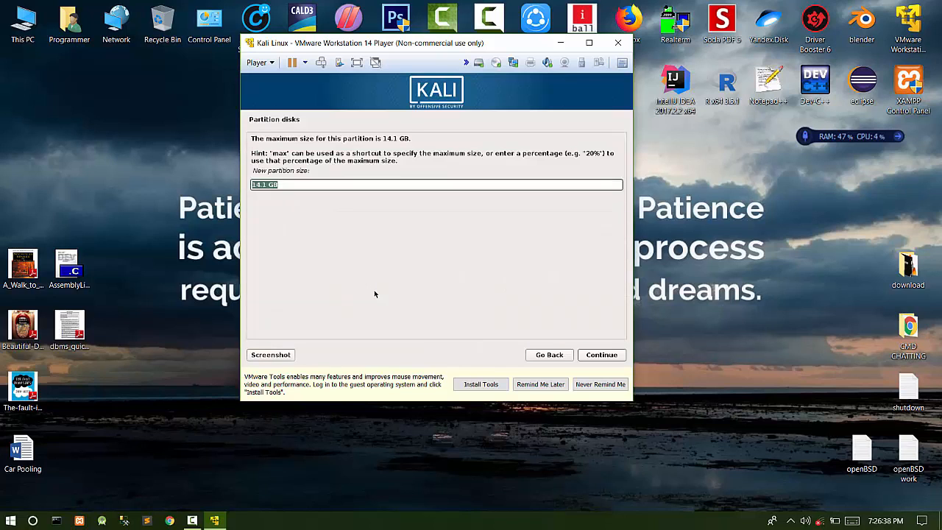
key(Return)
key(Return)
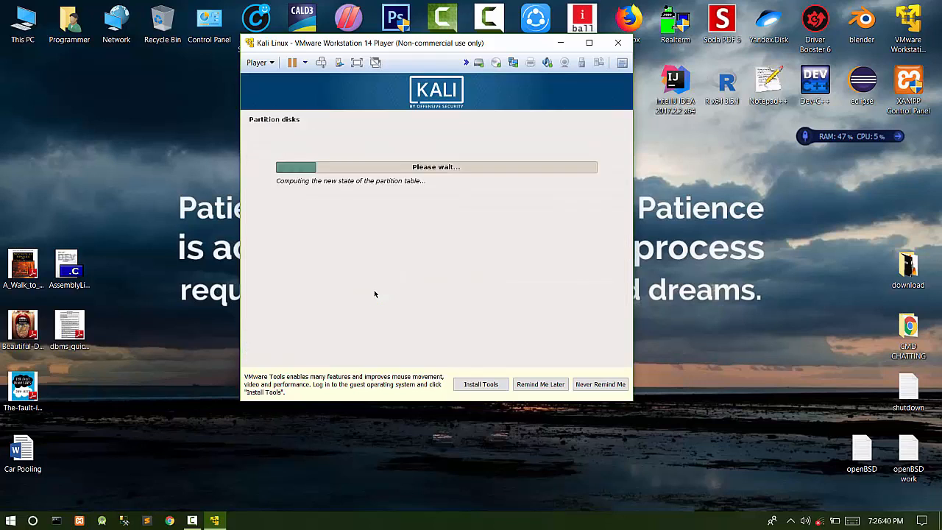
key(Up)
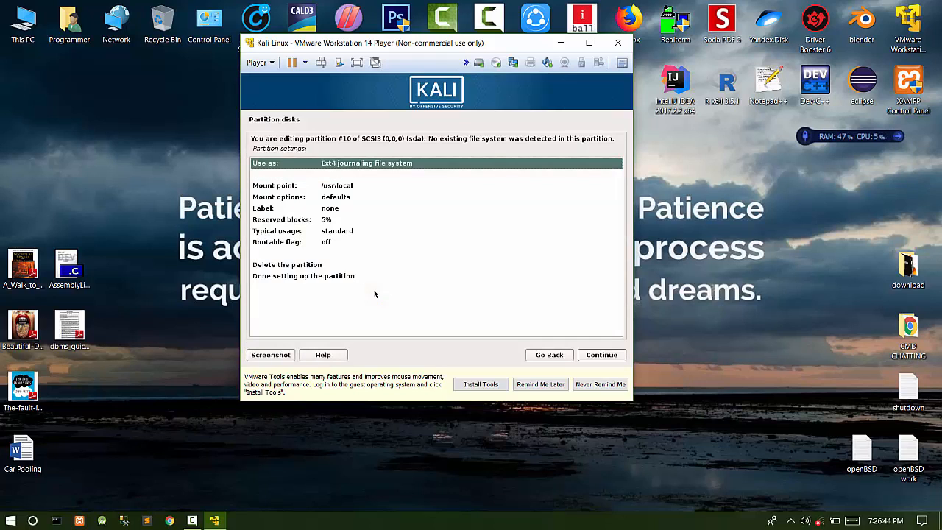
key(Return)
key(Down)
key(Down)
key(Down)
key(Down)
key(Down)
key(Down)
key(Down)
key(Down)
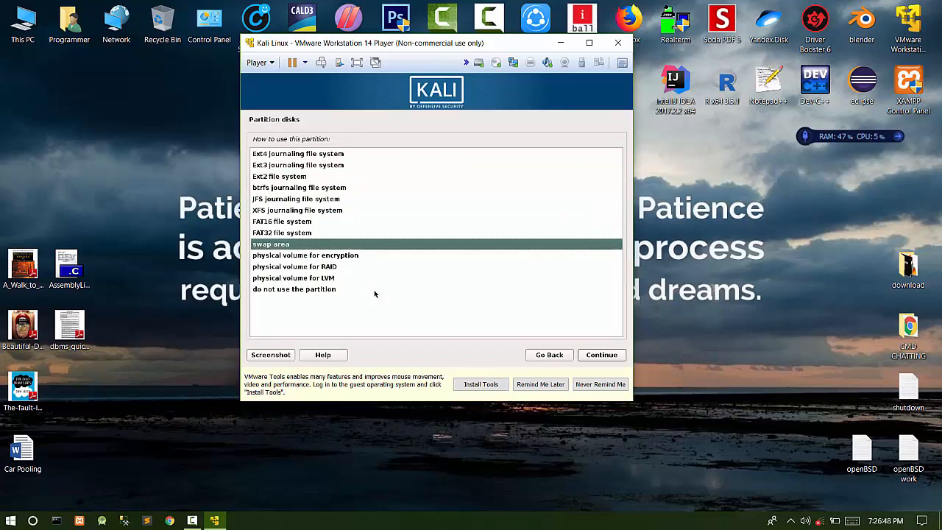
key(Return)
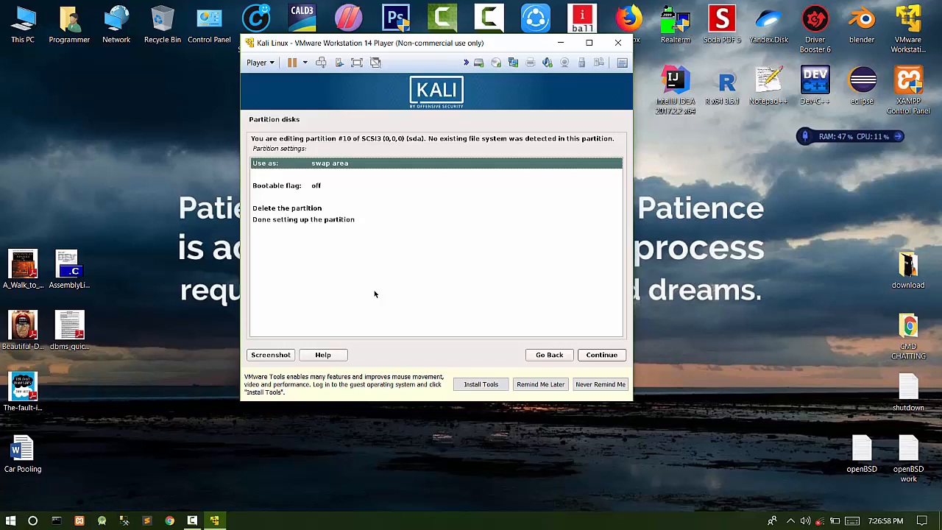
key(Down)
key(Down)
key(Down)
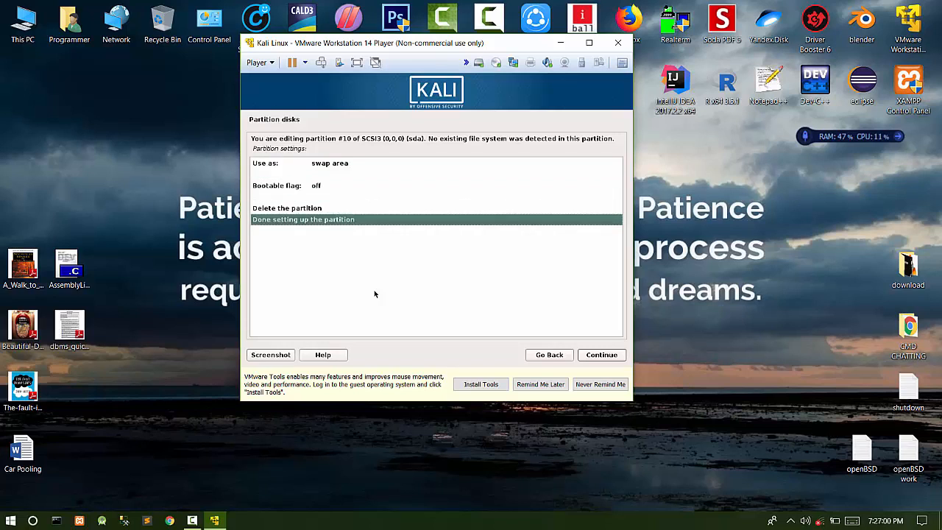
key(Return)
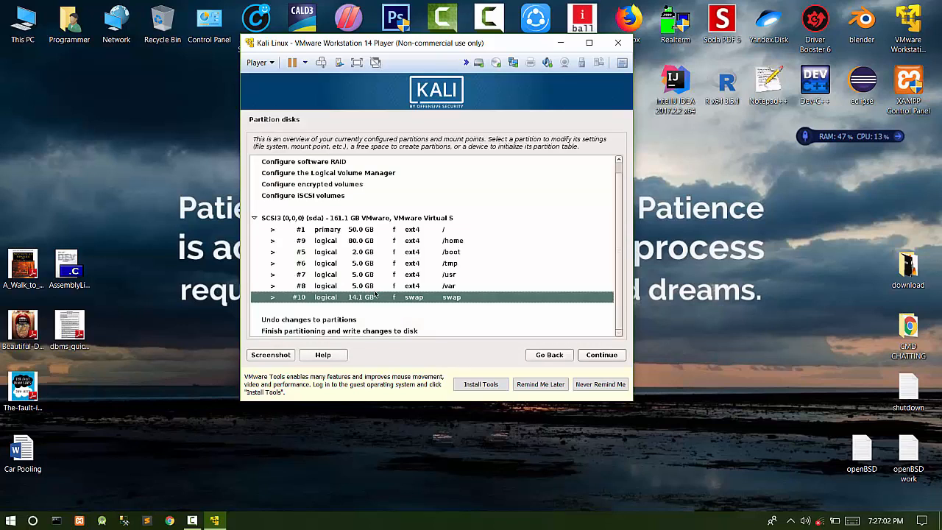
key(Down)
key(Down)
key(Down)
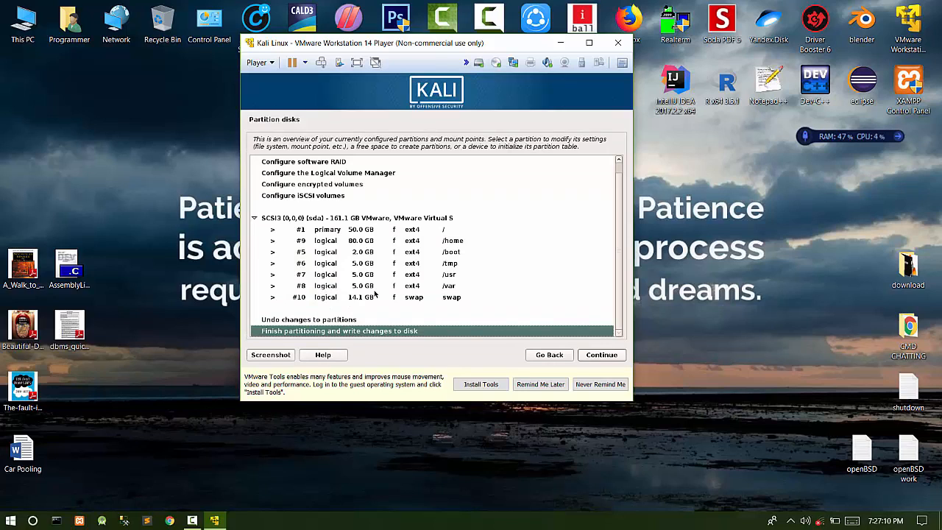
- Finish partitioning and confirm Yes to write the changes to disk
key(Return)
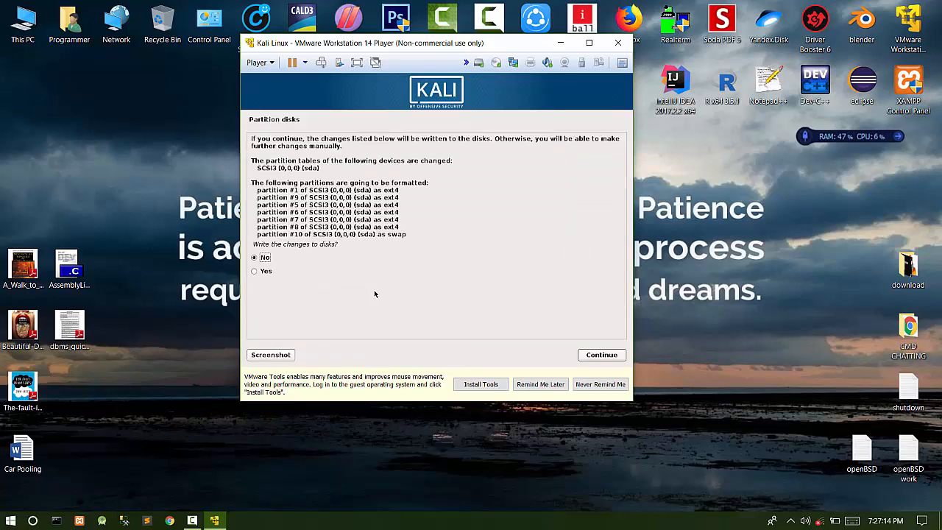
key(Down)
key(Return)
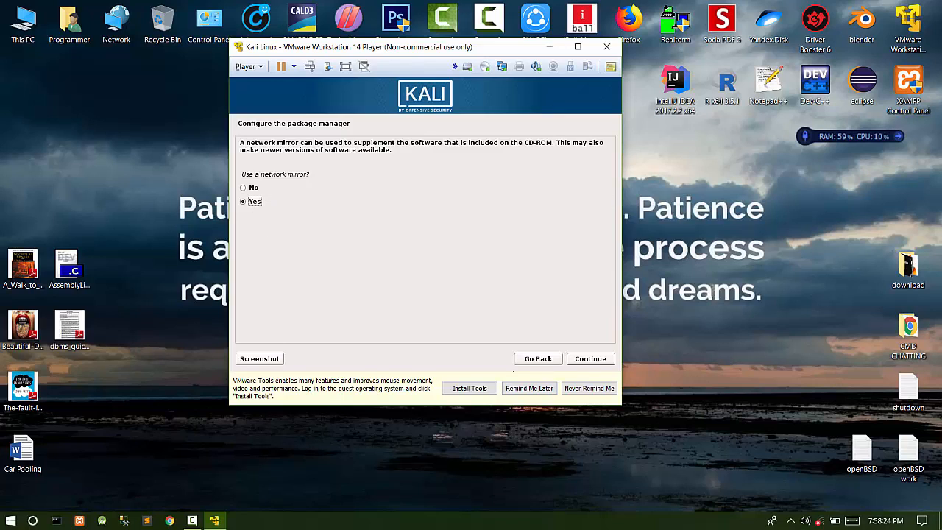
- Use a network mirror, enter http.kali.org manually, and type 'http:kali.org' as the HTTP proxy
click(586, 358)
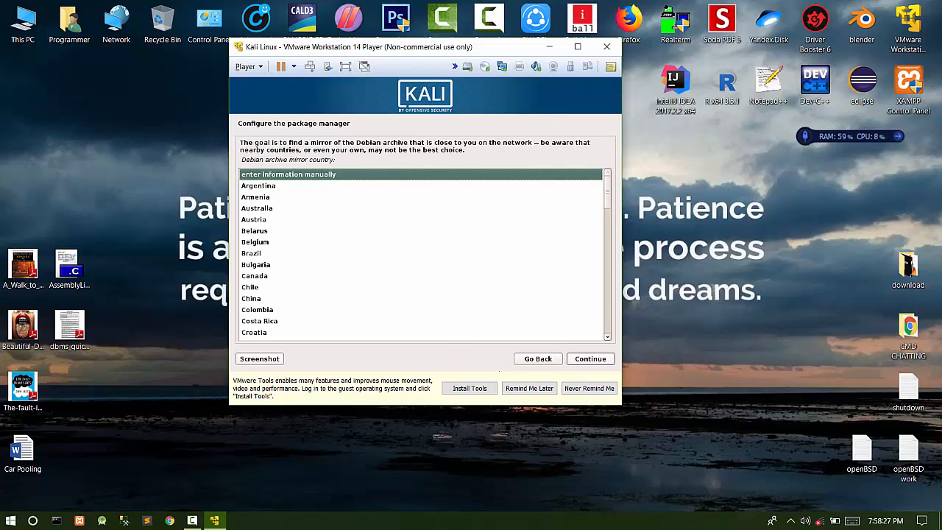
click(590, 358)
click(593, 358)
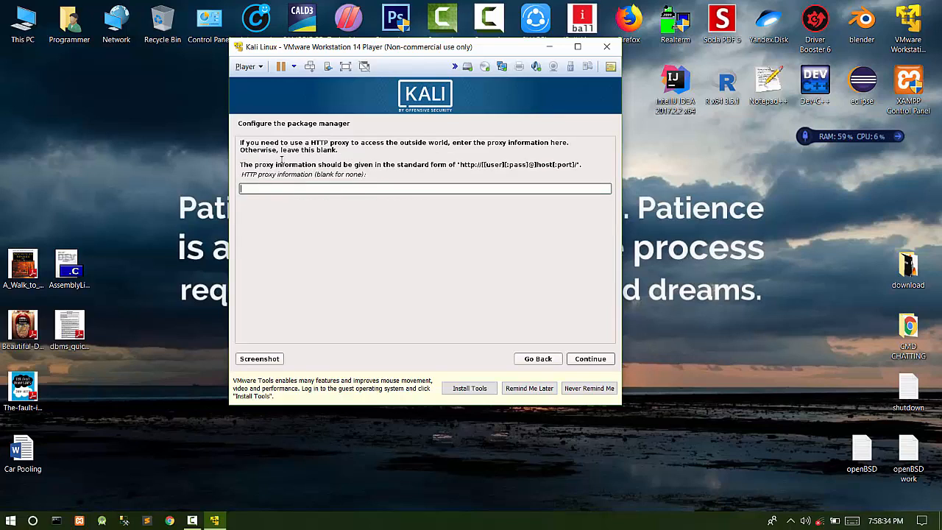
text(http:kali.org)
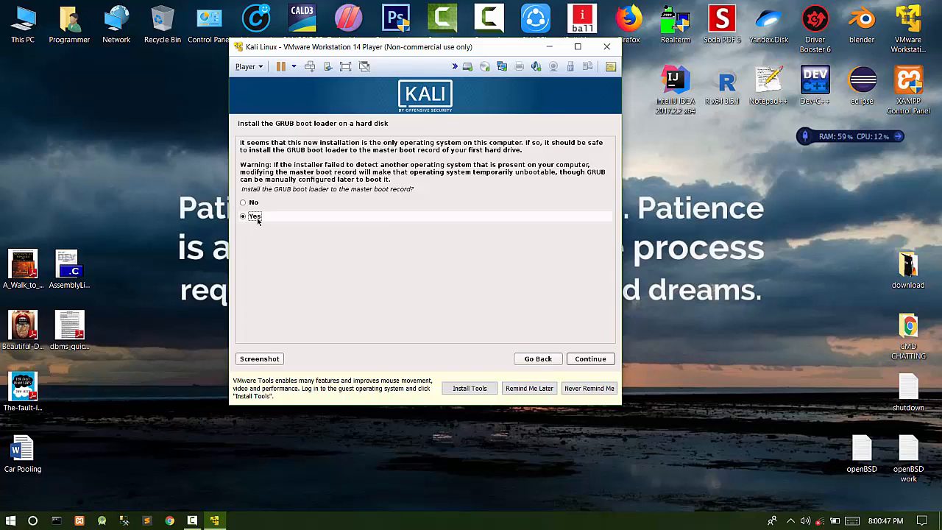
- Install GRUB to the master boot record on /dev/sda
click(588, 360)
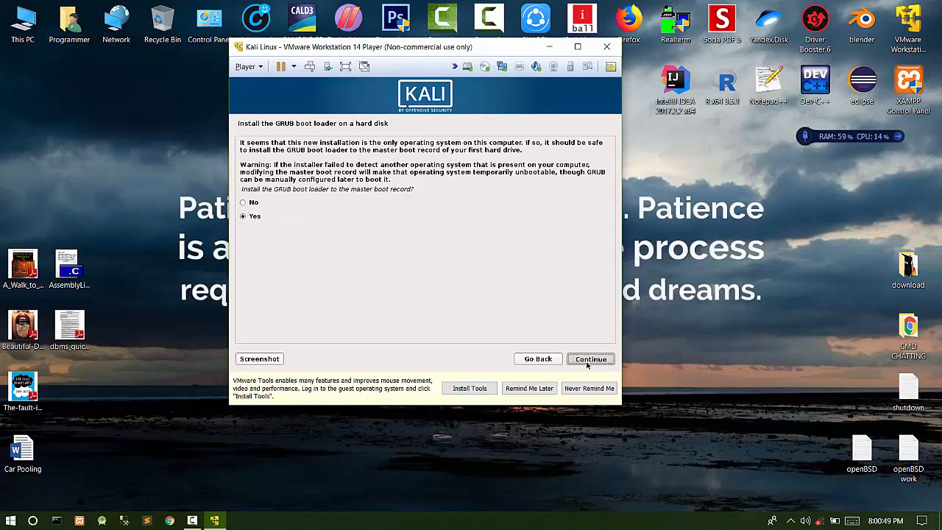
click(265, 194)
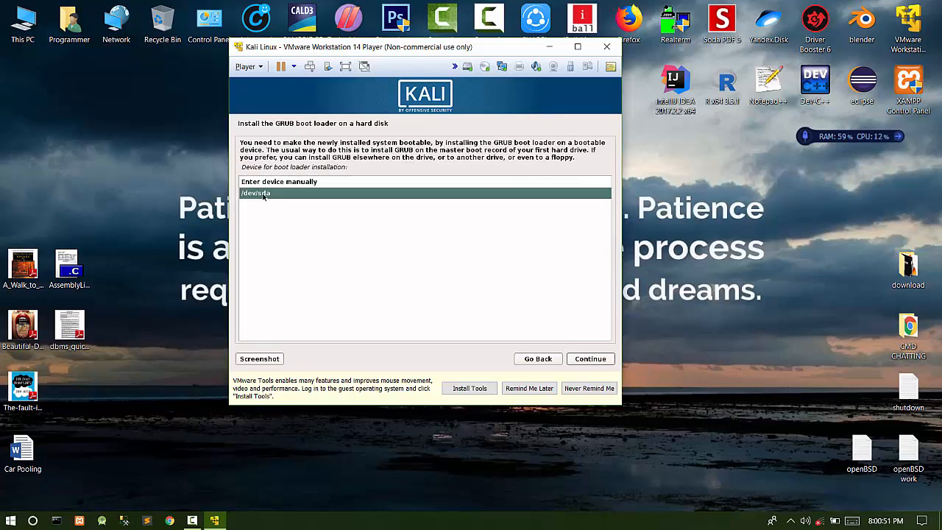
click(581, 359)
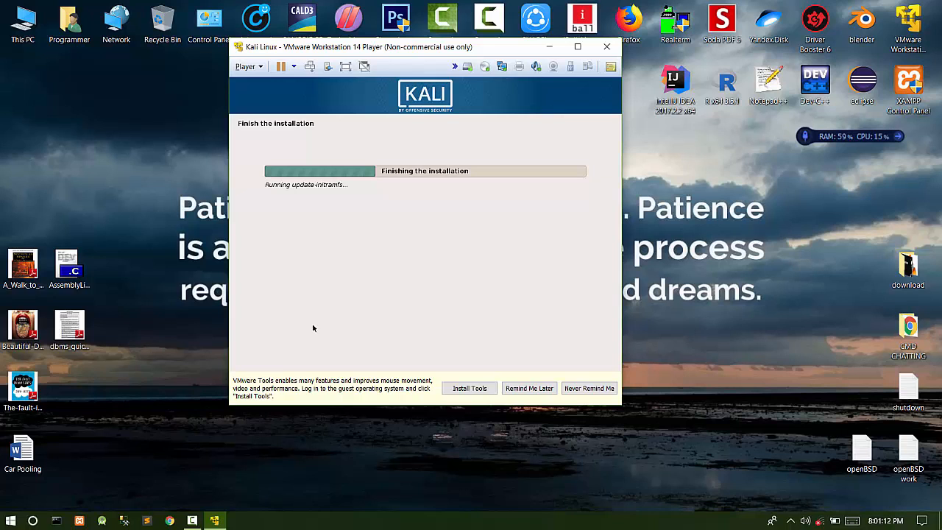
click(214, 520)
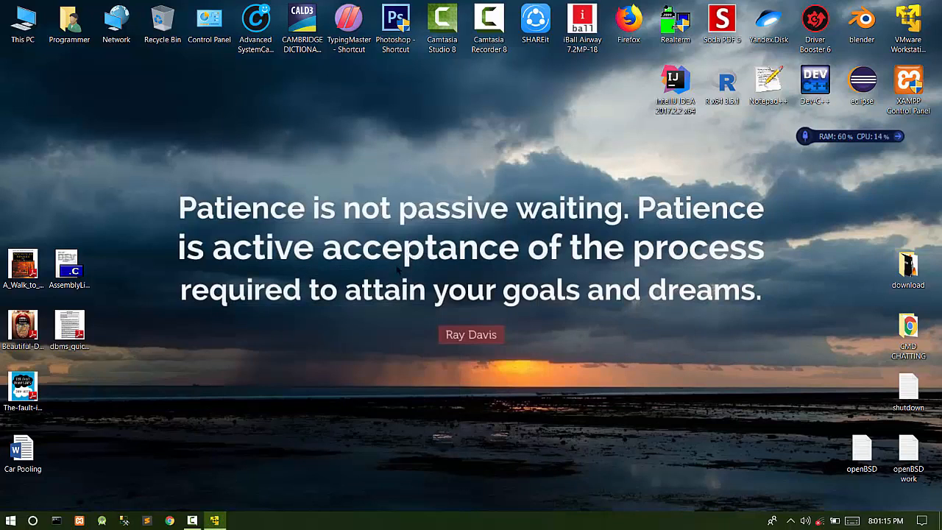
click(214, 520)
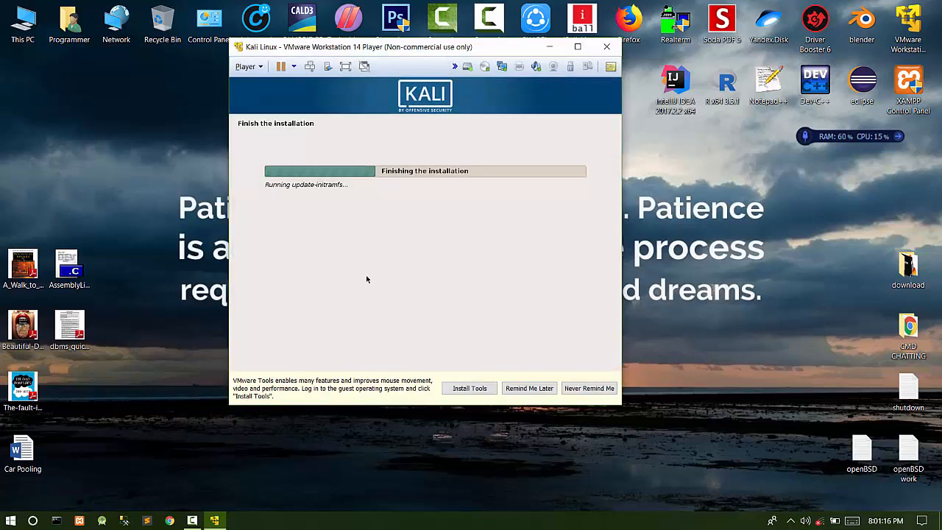